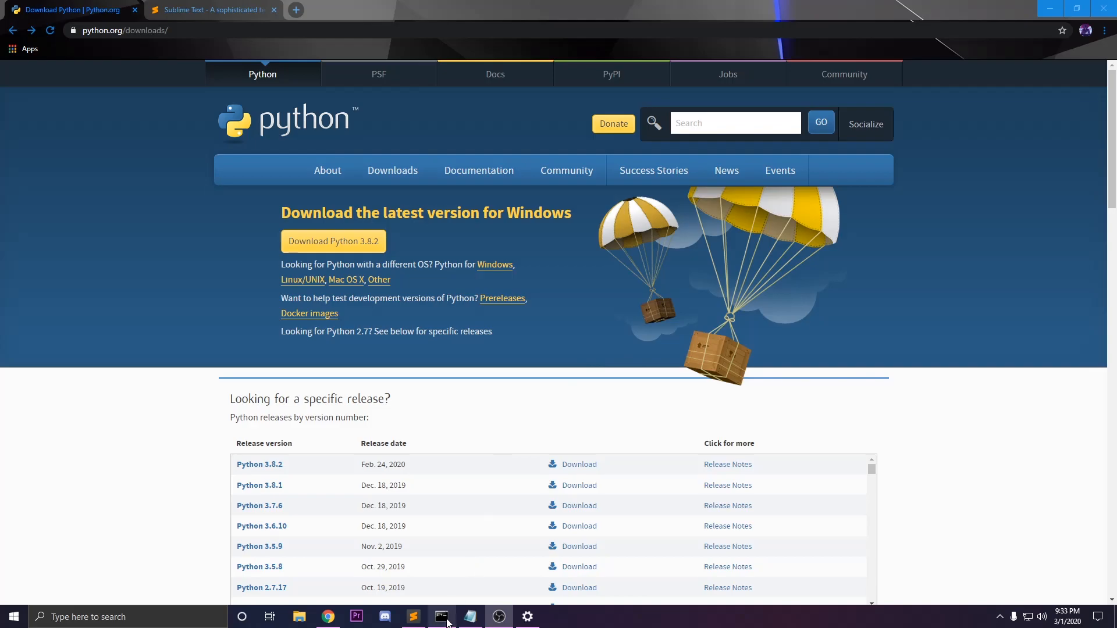
# Switch to Command Prompt, clear the screen with cls and change to the drive root with cd /
pyautogui.click(441, 616)
pyautogui.write('cls')
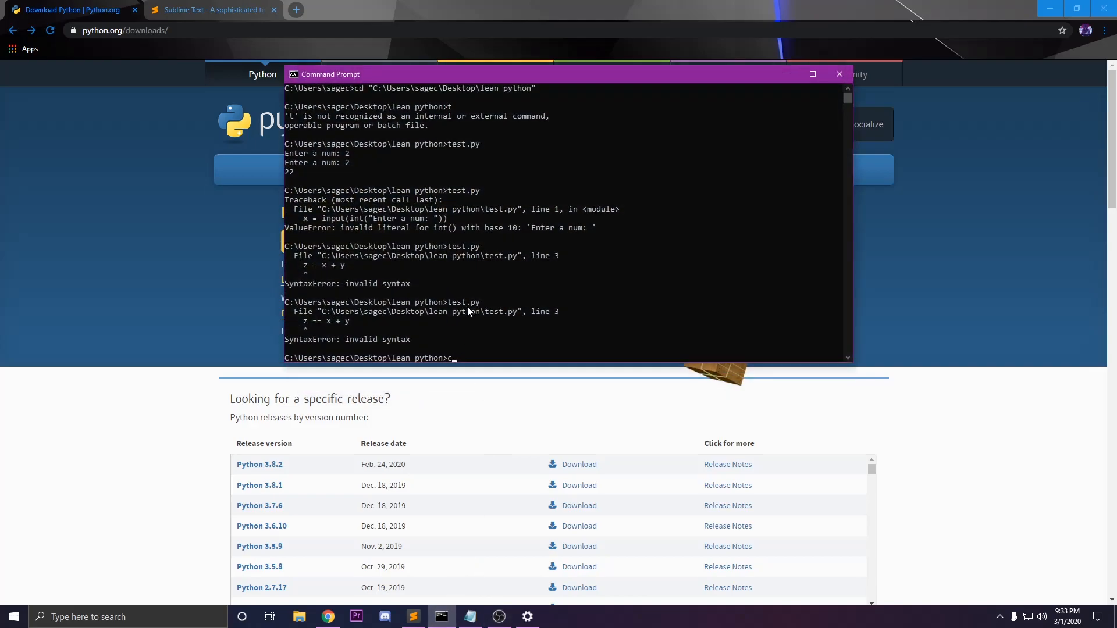
pyautogui.press('Return')
pyautogui.write('cd /')
pyautogui.press('Return')
# Run python to check whether it is installed, close the Microsoft Store window and minimize Command Prompt
pyautogui.write('python')
pyautogui.press('Return')
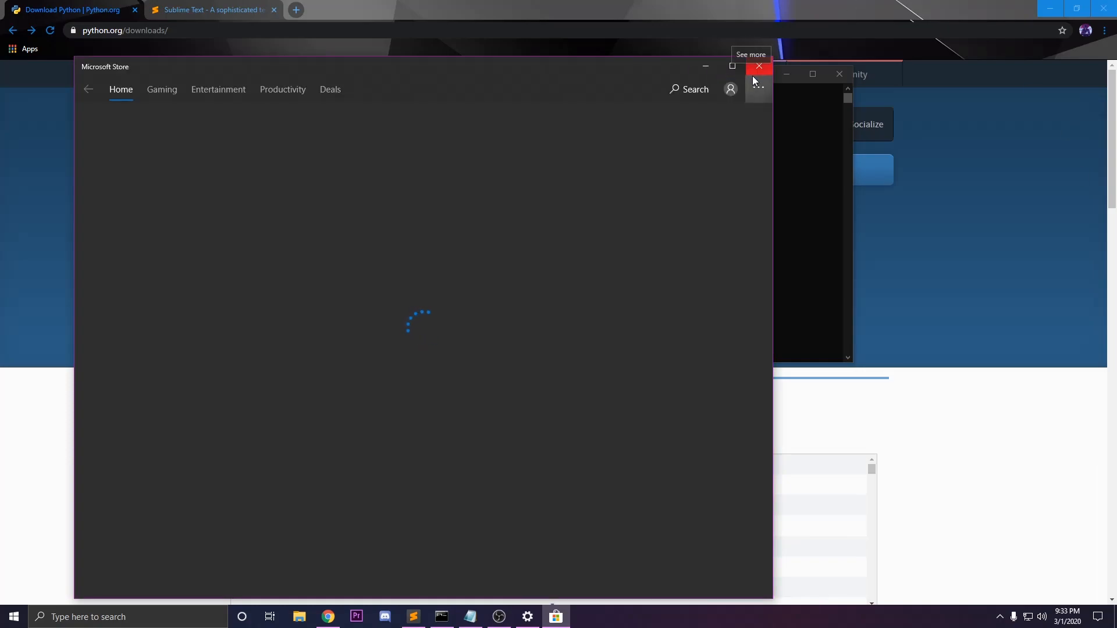
pyautogui.click(758, 66)
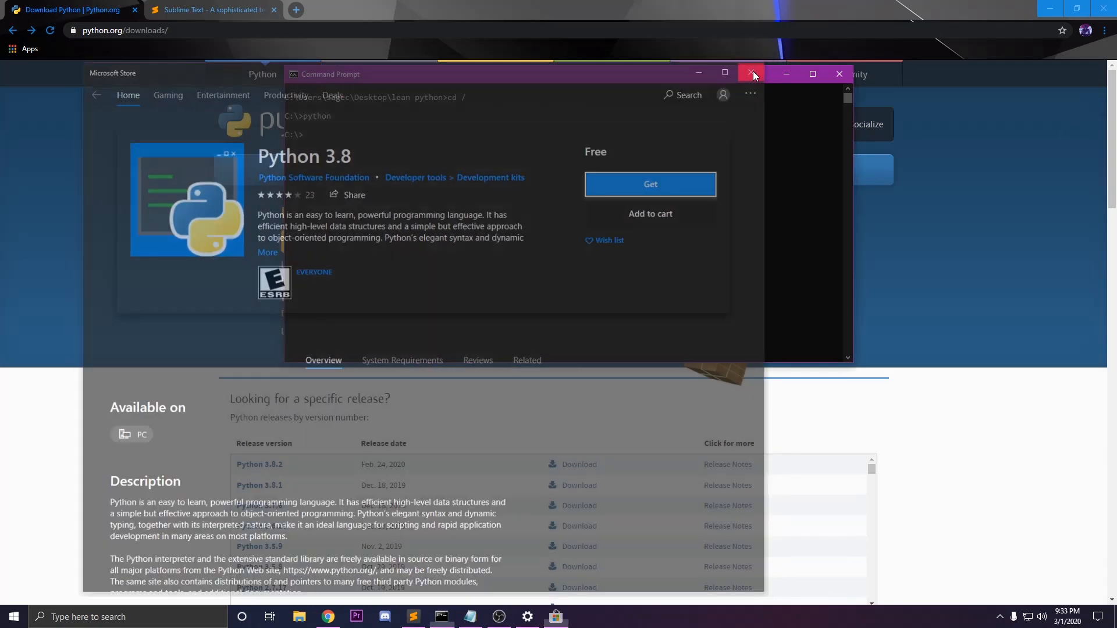
pyautogui.click(787, 74)
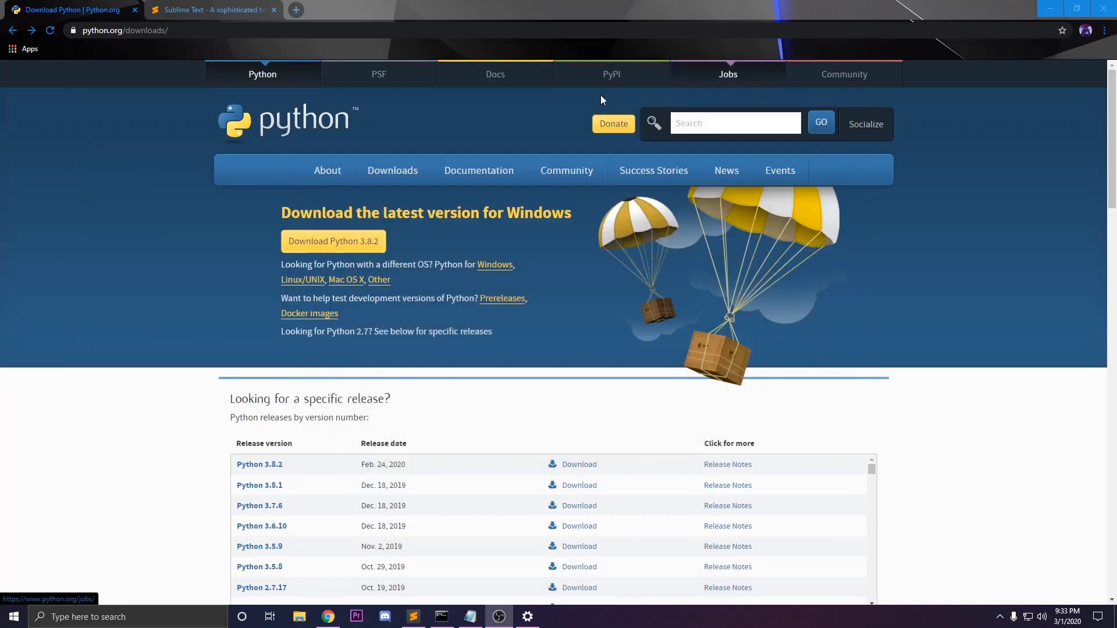
# Download the Python 3.8.2 installer for Windows from python.org and launch it
pyautogui.moveTo(418, 173)
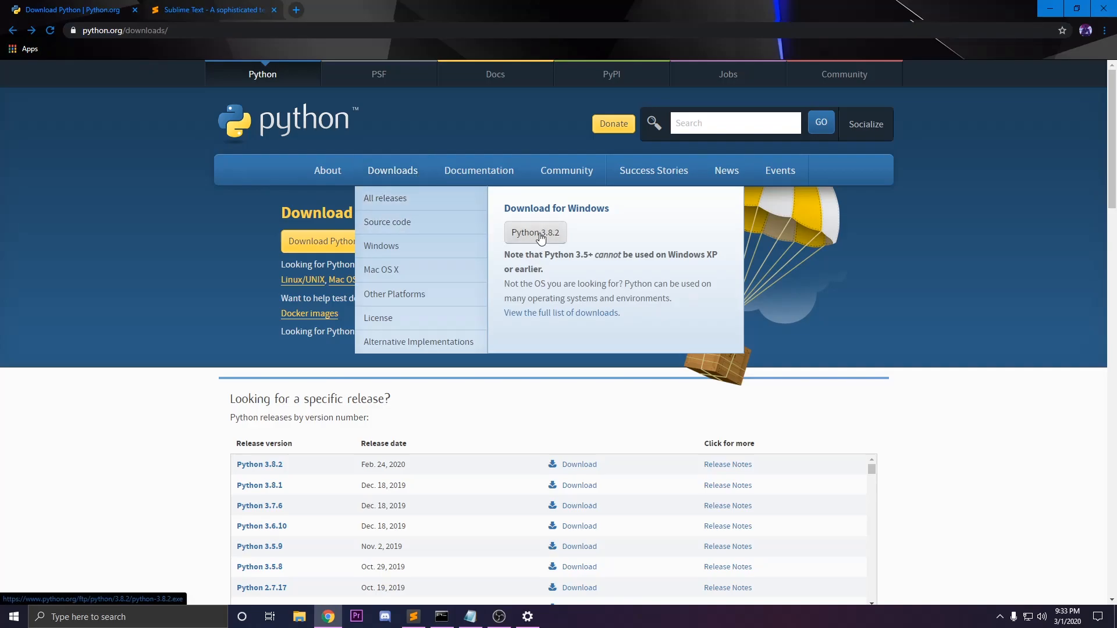
pyautogui.click(539, 236)
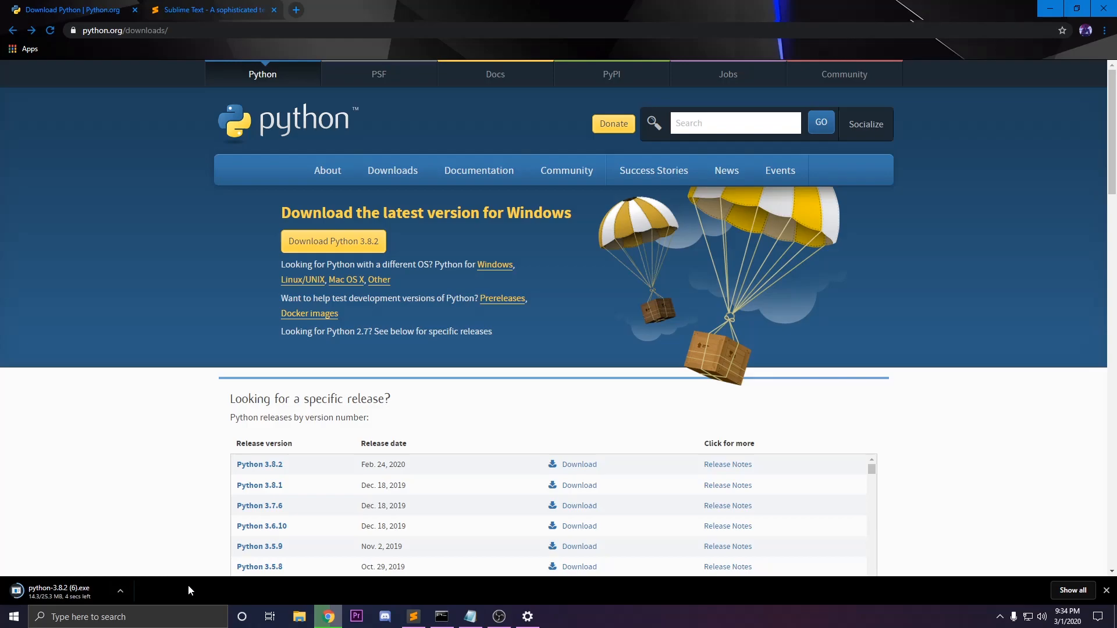
pyautogui.click(215, 10)
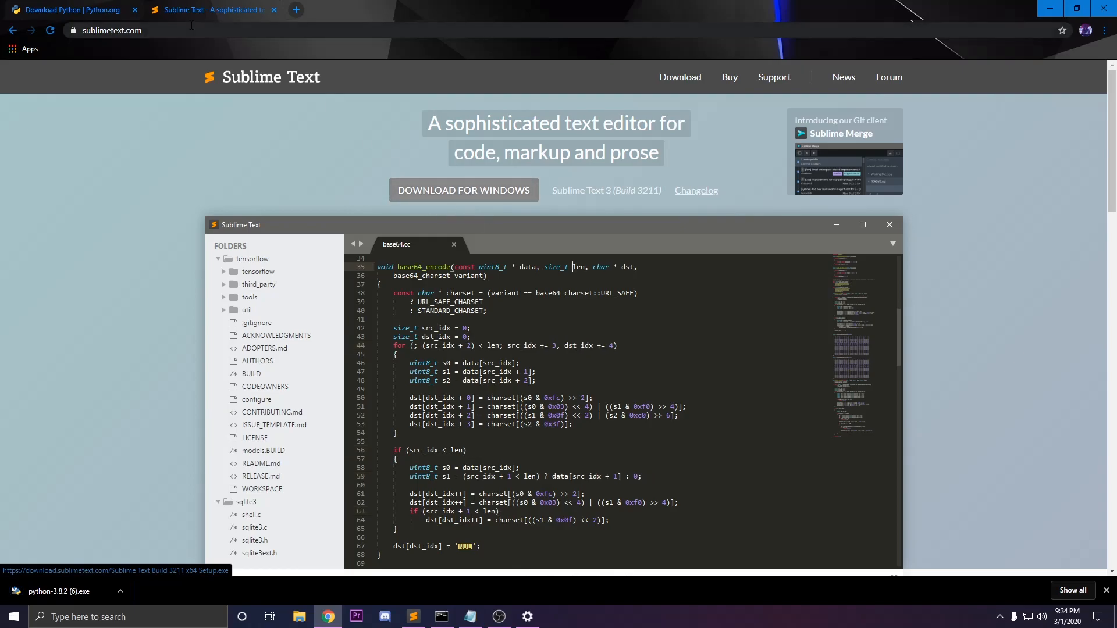
pyautogui.click(116, 9)
pyautogui.click(76, 592)
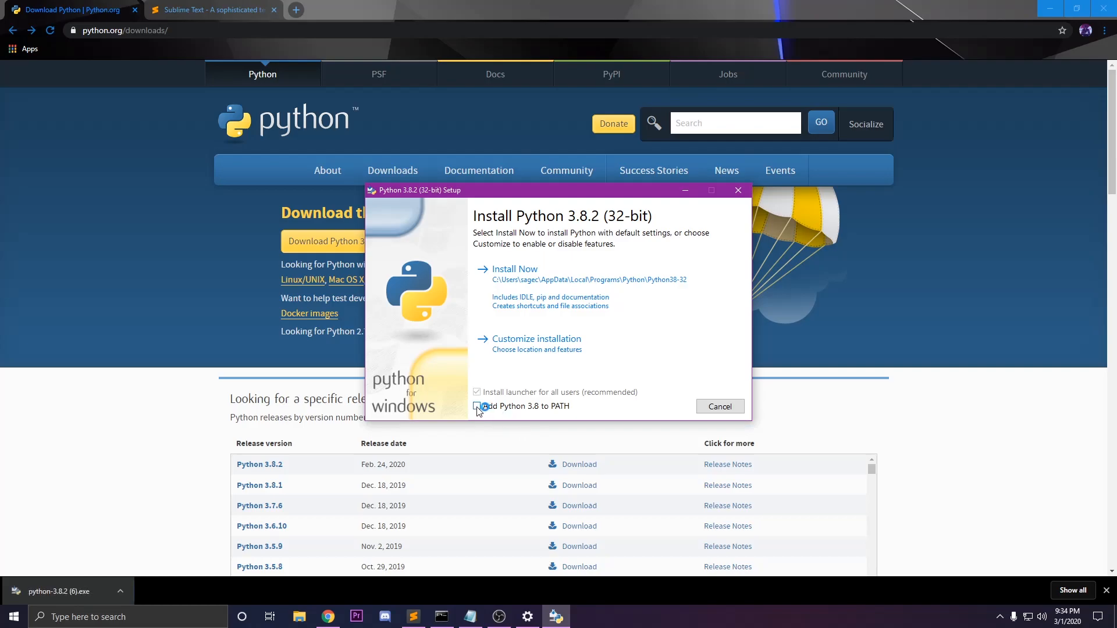
# Install Python 3.8.2 with default settings and Add Python 3.8 to PATH enabled, and close the setup
pyautogui.click(477, 407)
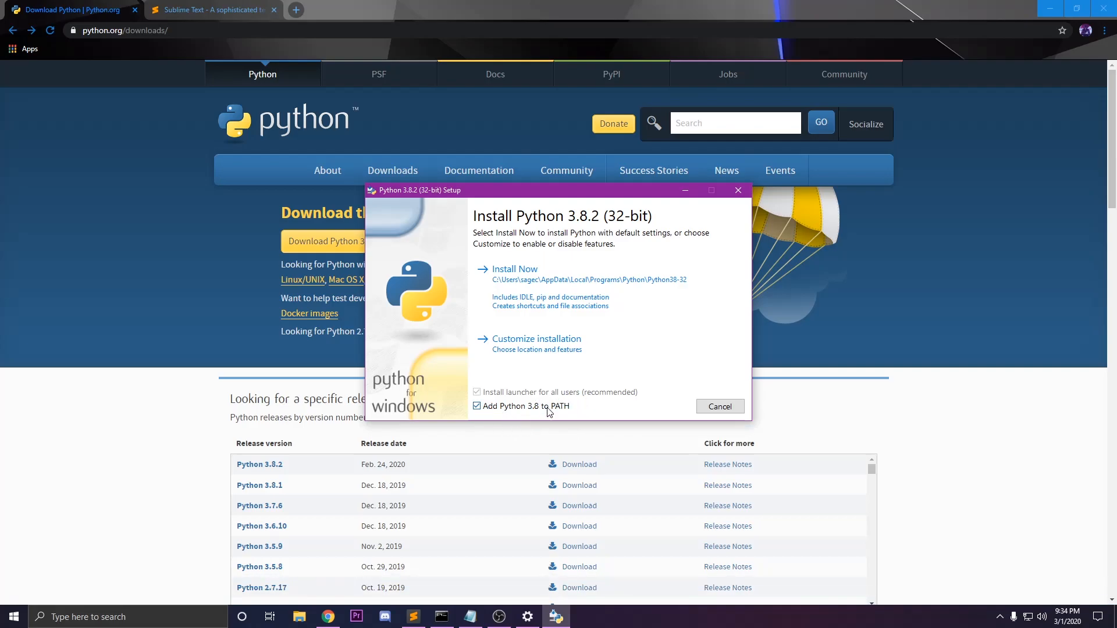
pyautogui.click(477, 407)
pyautogui.click(477, 406)
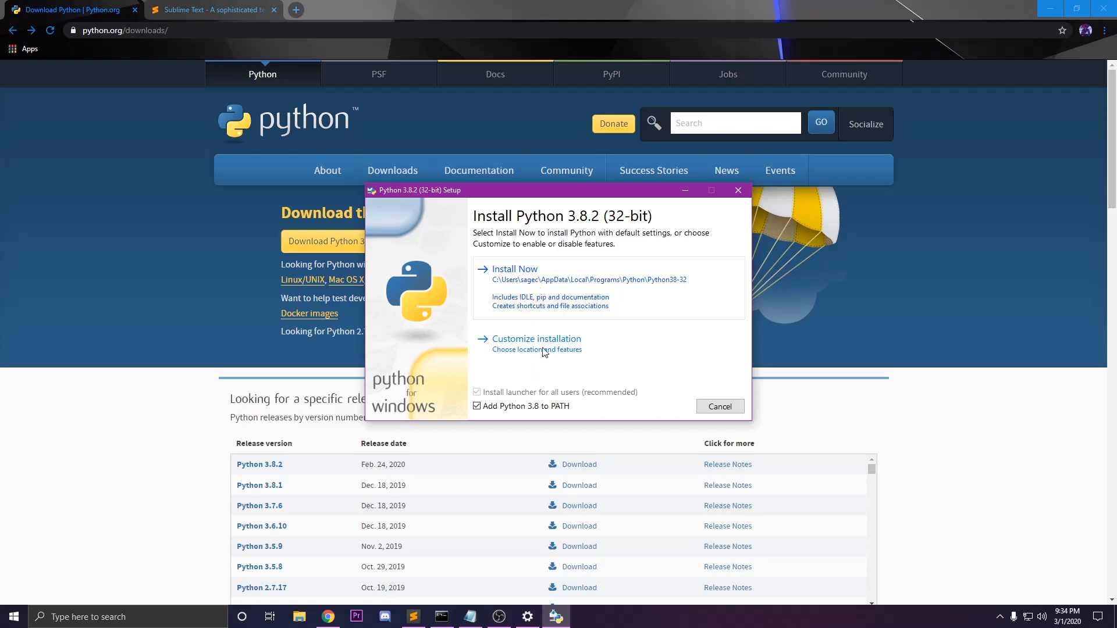
pyautogui.click(550, 302)
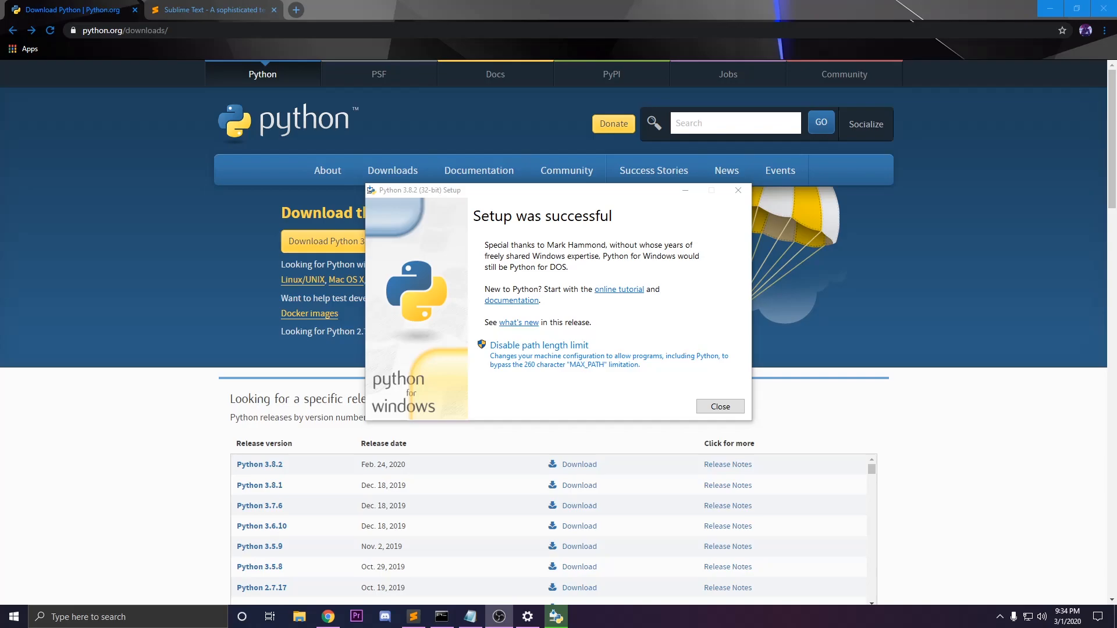
pyautogui.click(472, 216)
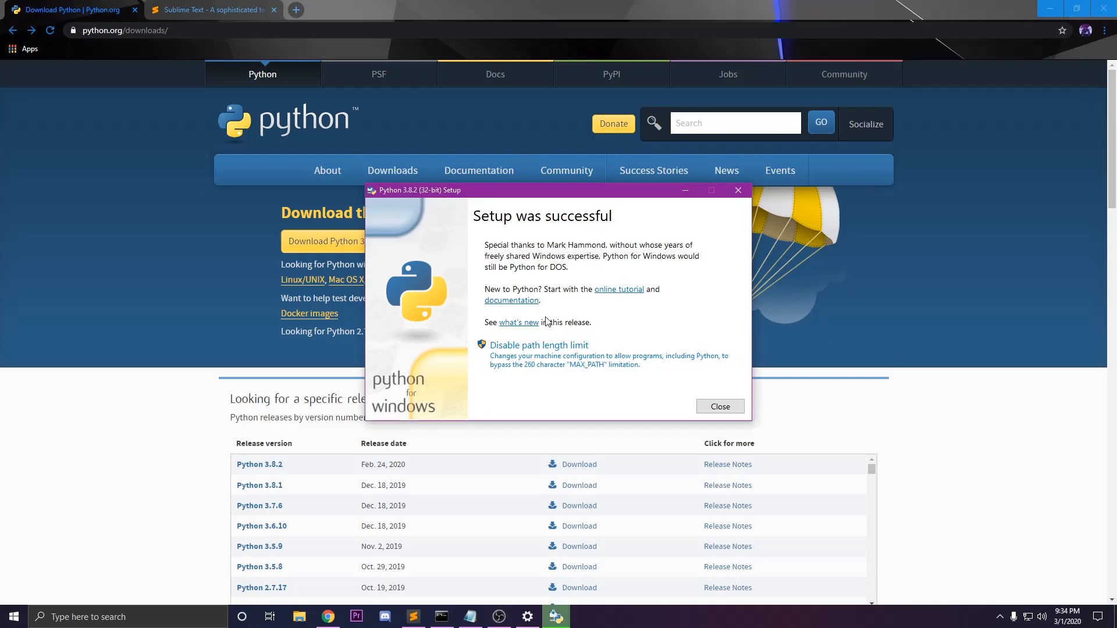
pyautogui.click(720, 405)
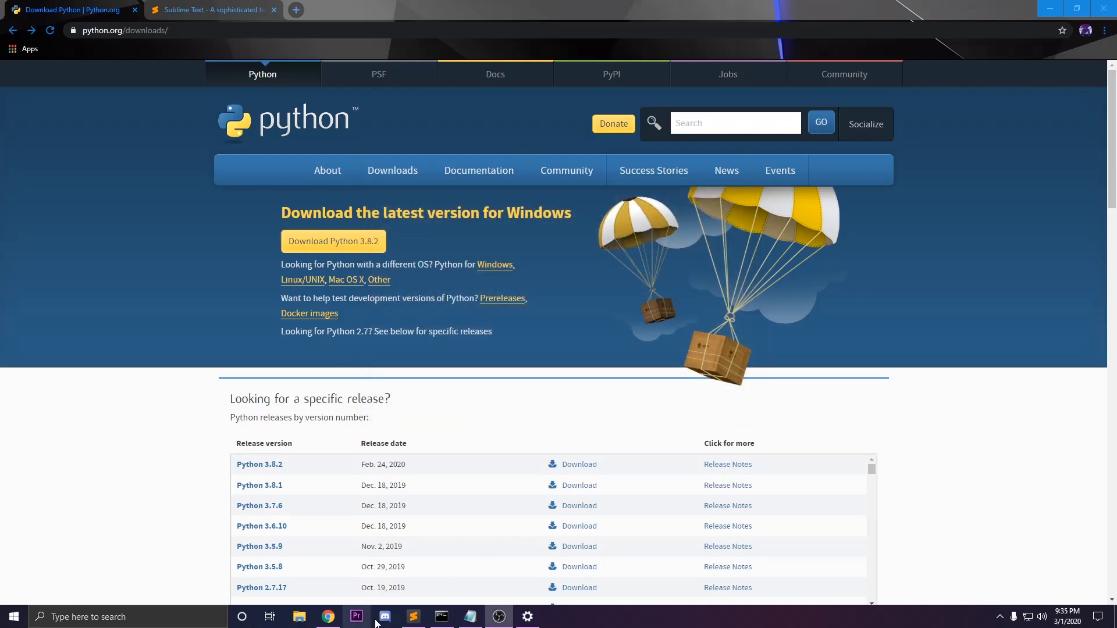
# Verify the installation by starting python in Command Prompt and leaving the interpreter with exit()
pyautogui.click(442, 618)
pyautogui.write('python')
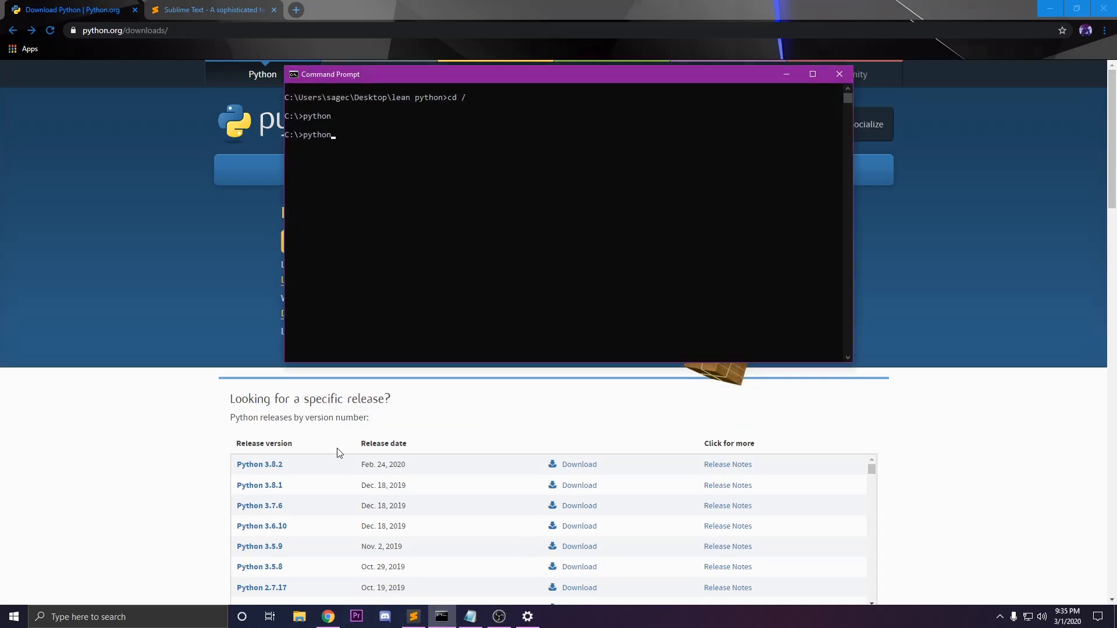
pyautogui.press('Return')
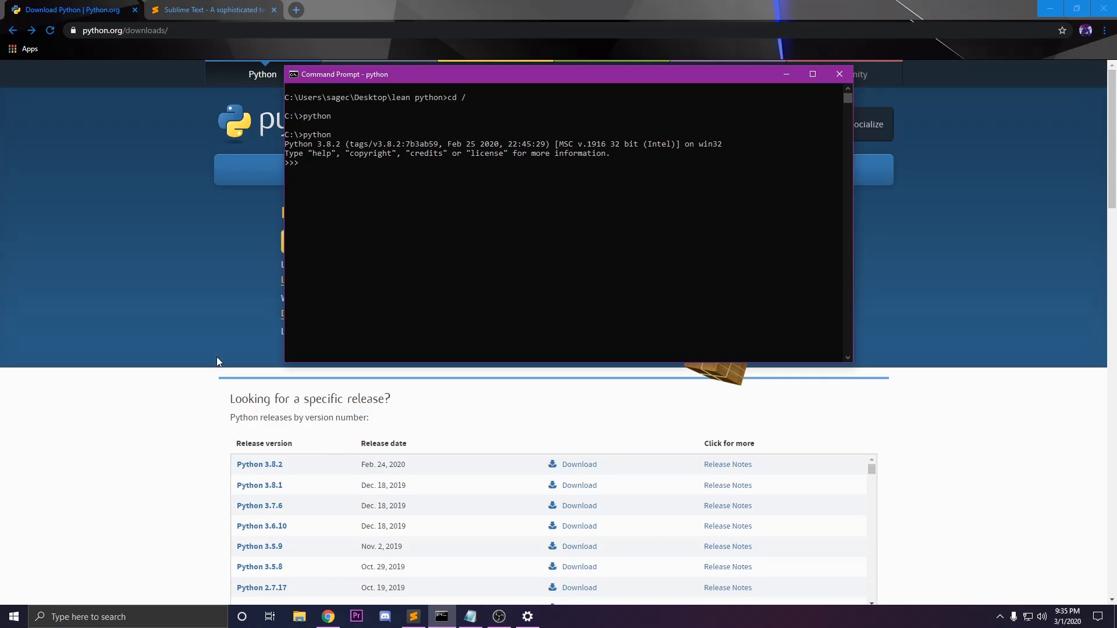
pyautogui.click(394, 209)
pyautogui.write('exit()')
pyautogui.press('Return')
# Run pip in Command Prompt to check that the package manager is available
pyautogui.write('pu')
pyautogui.press('Return')
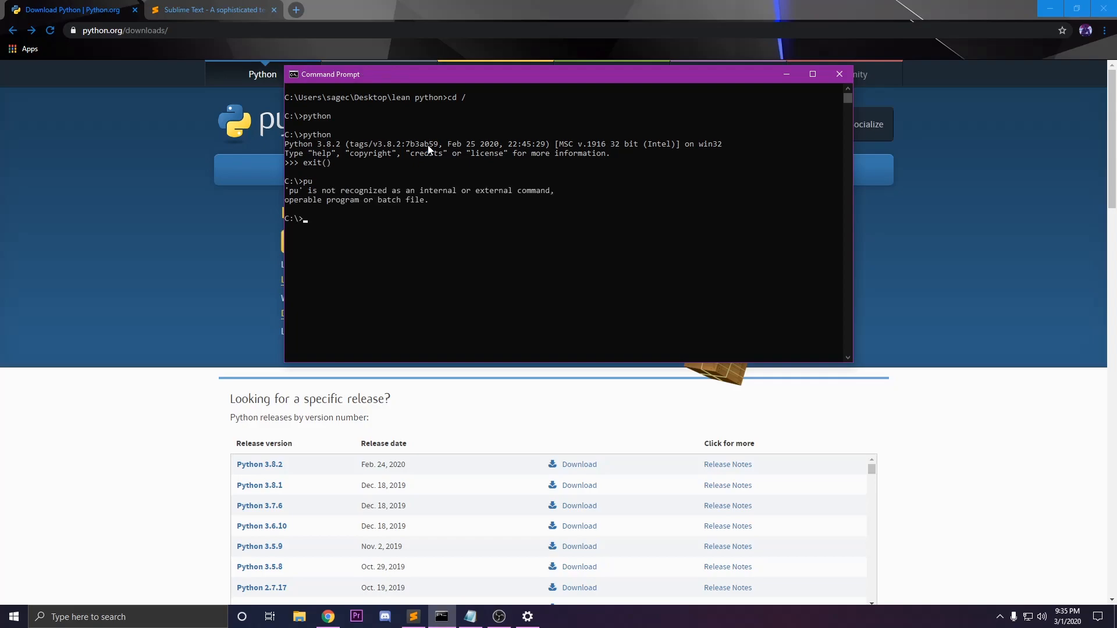
pyautogui.write('pip')
pyautogui.press('Return')
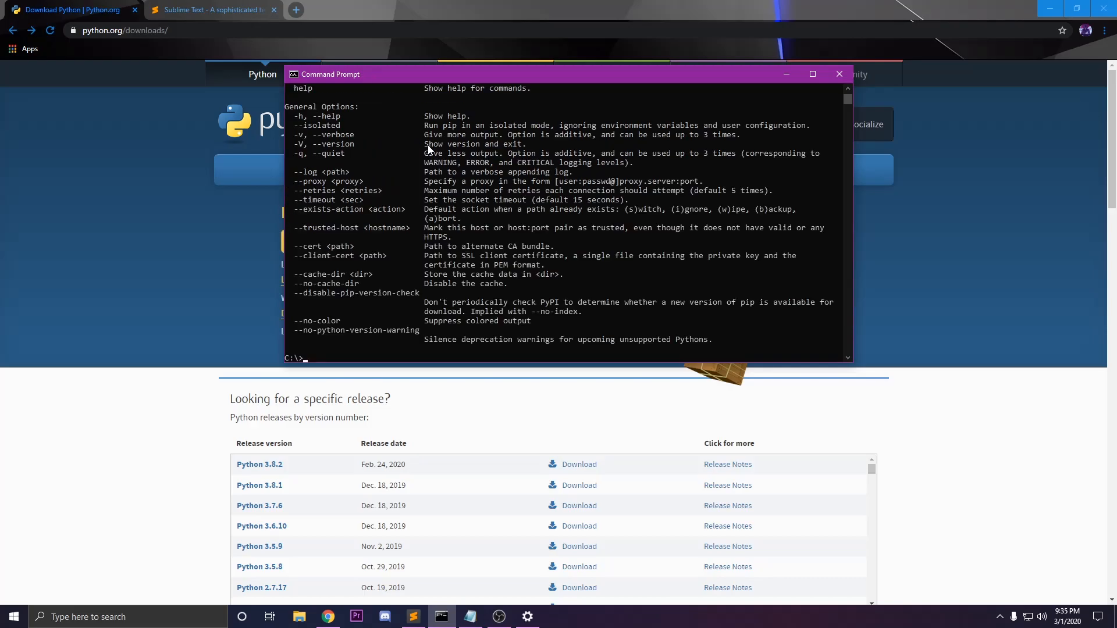
# Examine the pip help output, from the usage line and command list down to the general options
pyautogui.scroll(11, 381, 250)
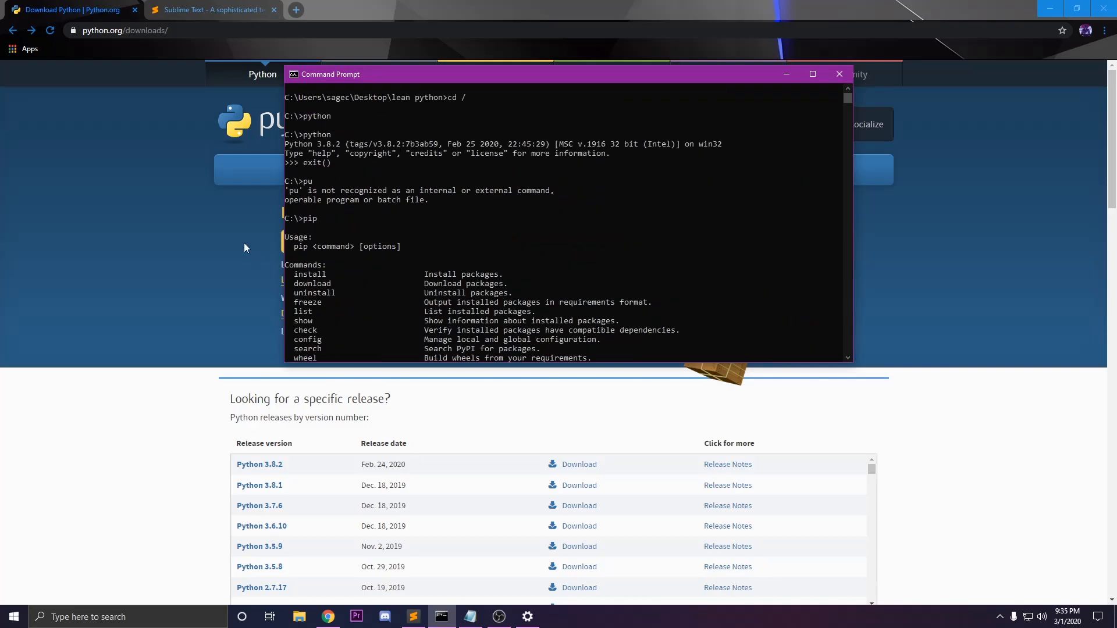
pyautogui.scroll(-3, 305, 256)
pyautogui.scroll(-1, 310, 250)
pyautogui.scroll(2, 326, 186)
pyautogui.moveTo(303, 191); pyautogui.dragTo(482, 340)
pyautogui.scroll(-6, 481, 341)
pyautogui.scroll(-7, 455, 261)
pyautogui.click(451, 245)
pyautogui.click(441, 274)
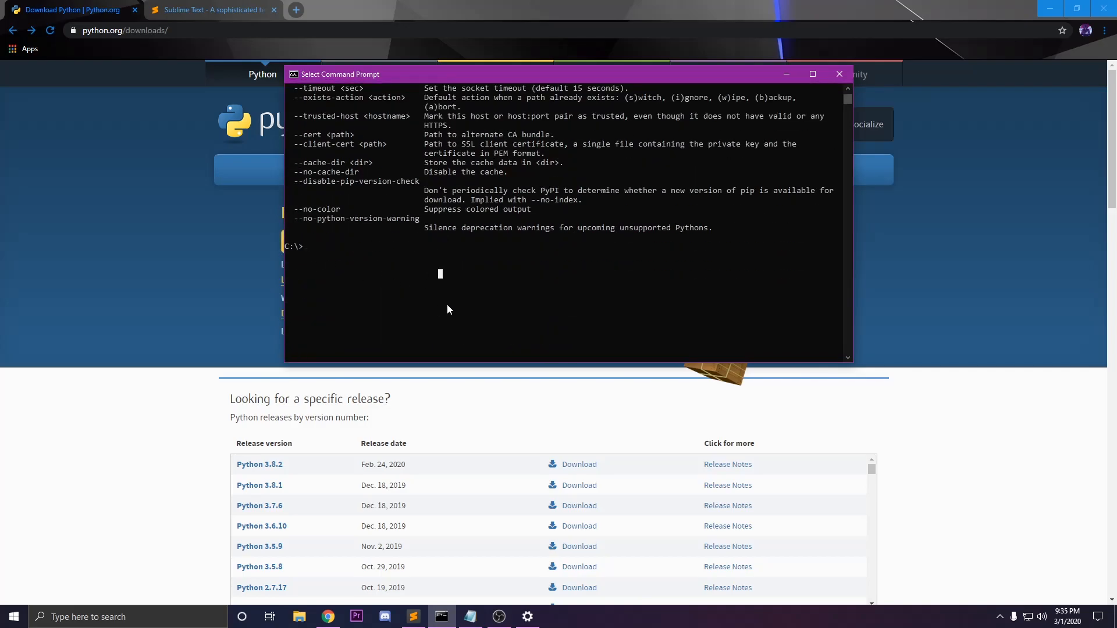
pyautogui.scroll(1, 342, 268)
pyautogui.scroll(-1, 342, 268)
# Clear the Command Prompt screen with cls and minimize its window
pyautogui.write('cls')
pyautogui.press('Return')
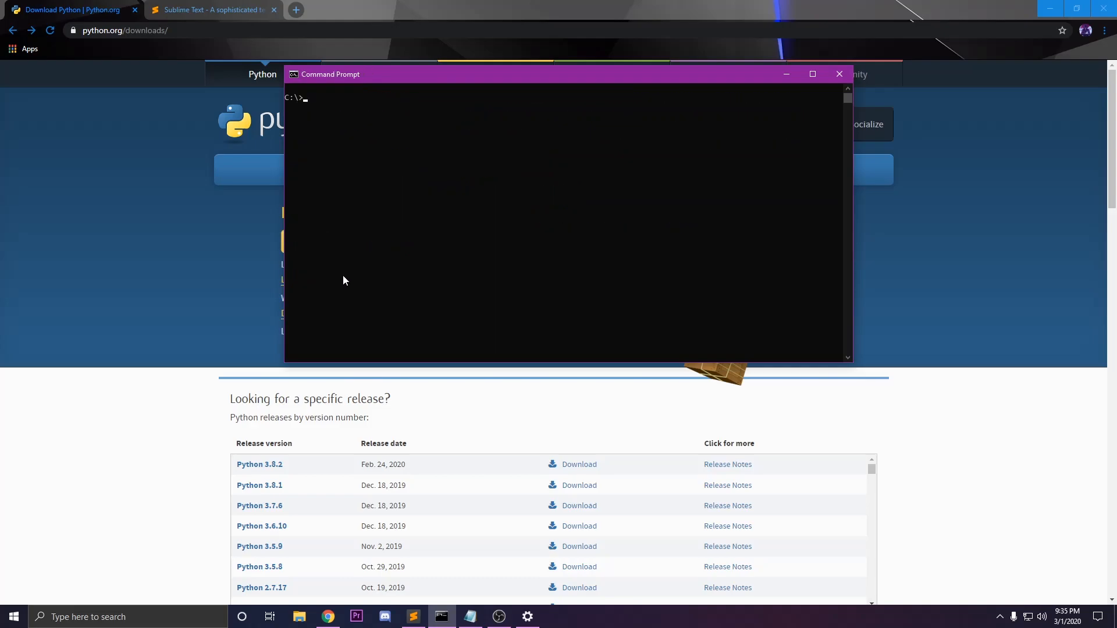
pyautogui.click(786, 74)
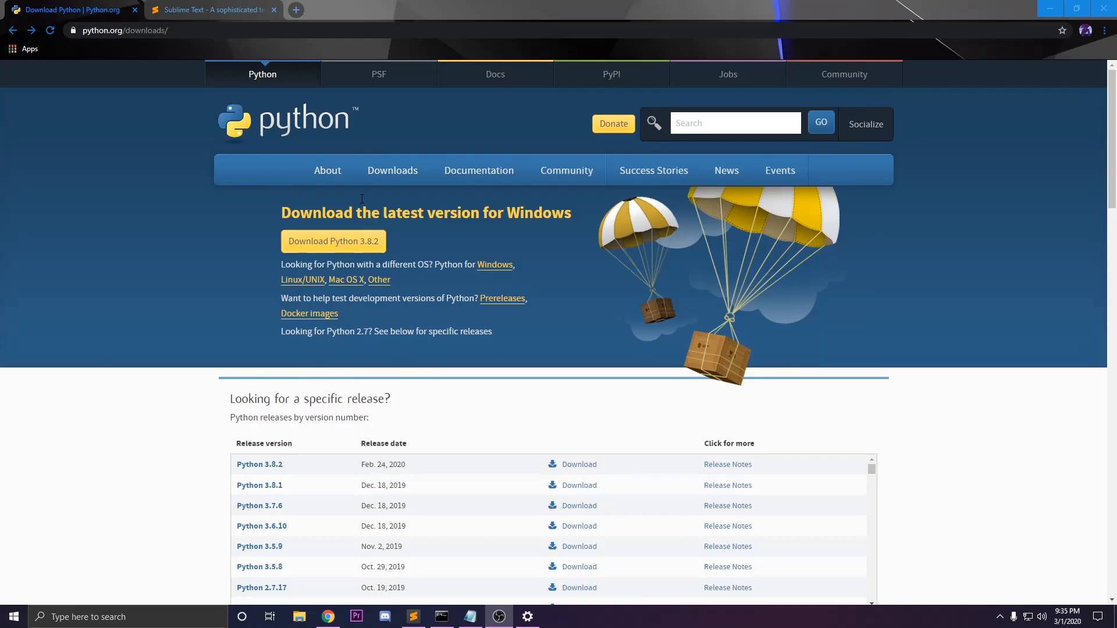
# View the Sublime Text website, and in Sublime Text create a new file and close pa without saving
pyautogui.click(215, 10)
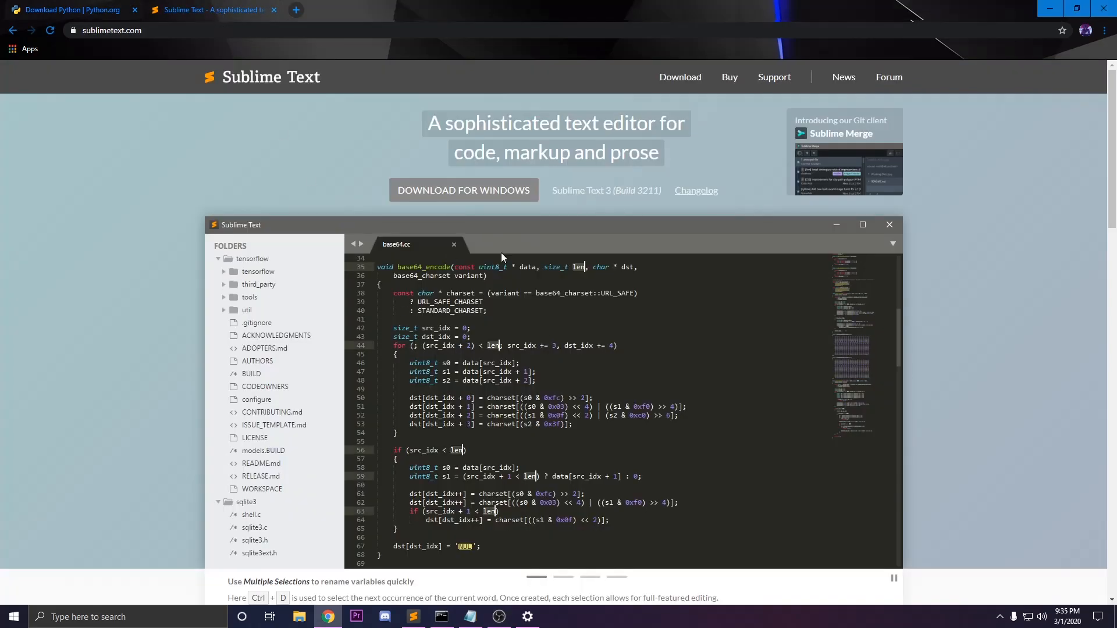
pyautogui.scroll(-5, 525, 264)
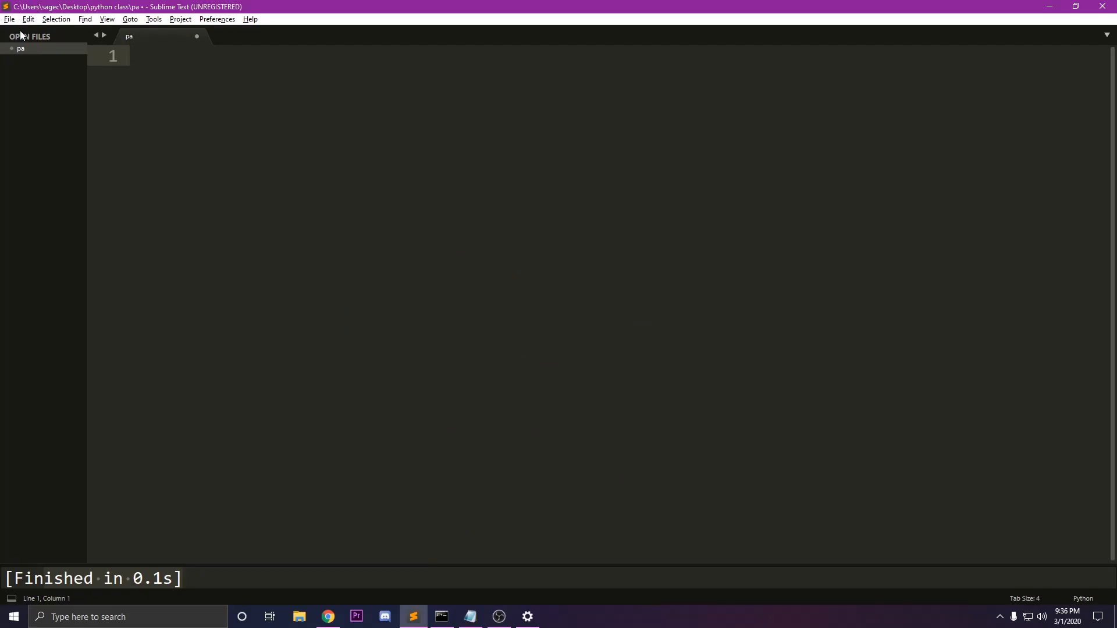
pyautogui.click(9, 19)
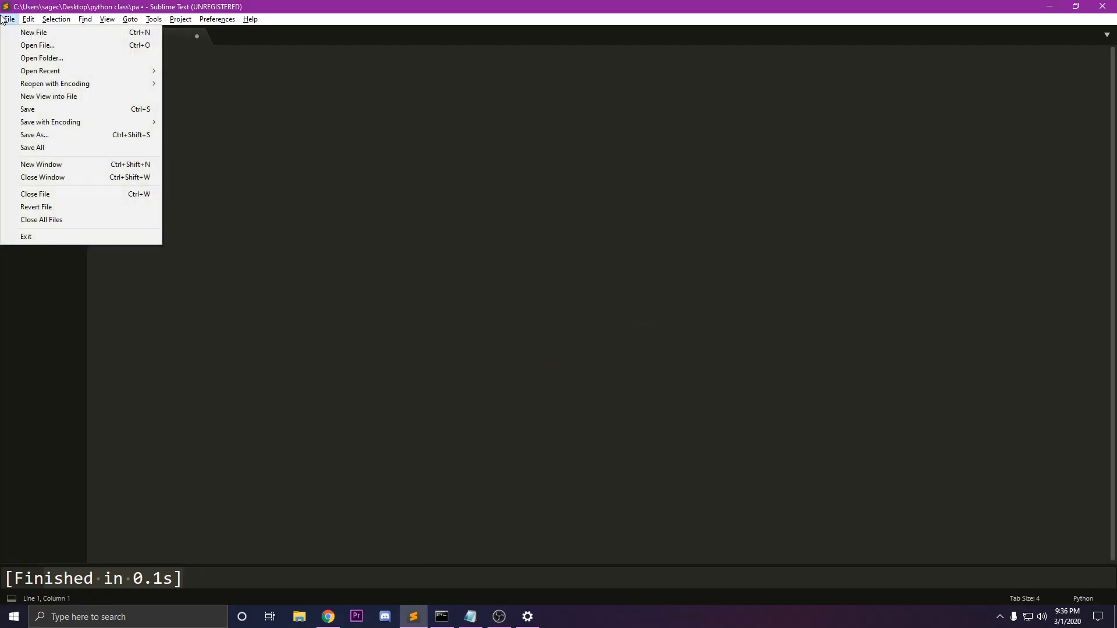
pyautogui.click(47, 32)
pyautogui.click(196, 36)
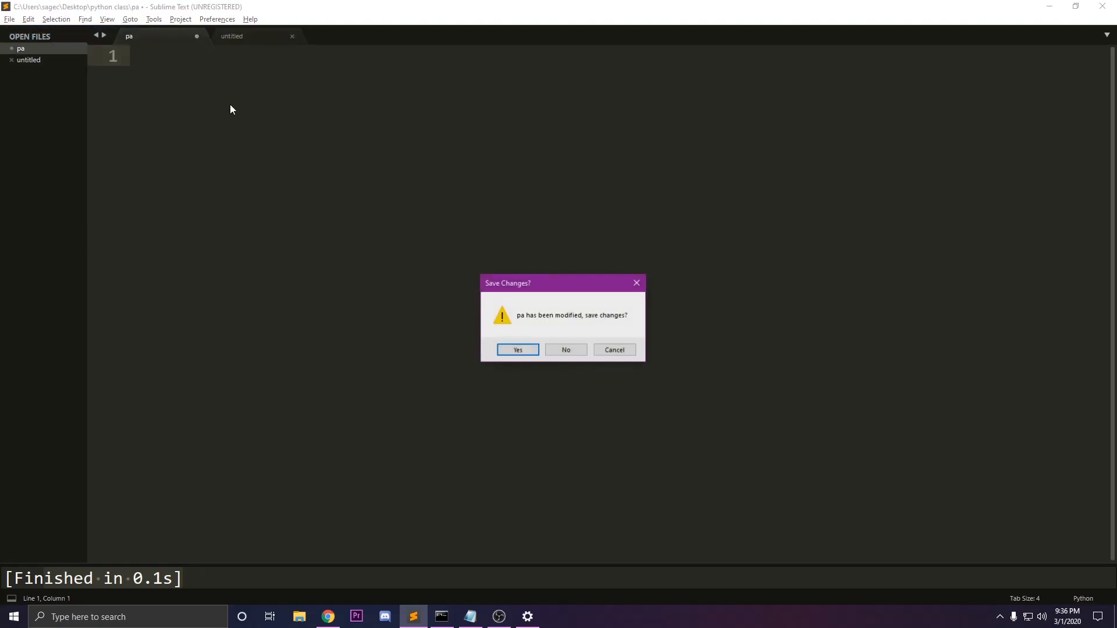
pyautogui.click(554, 350)
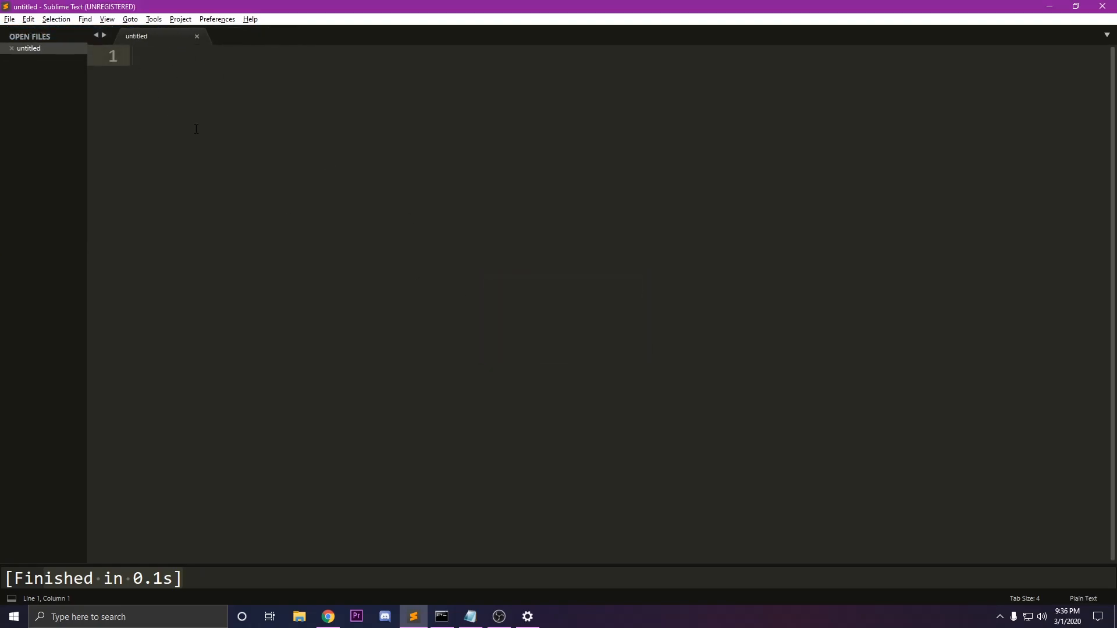
# Save the new file as first.py in the python class folder on the Desktop
pyautogui.hotkey('ctrl', 's')
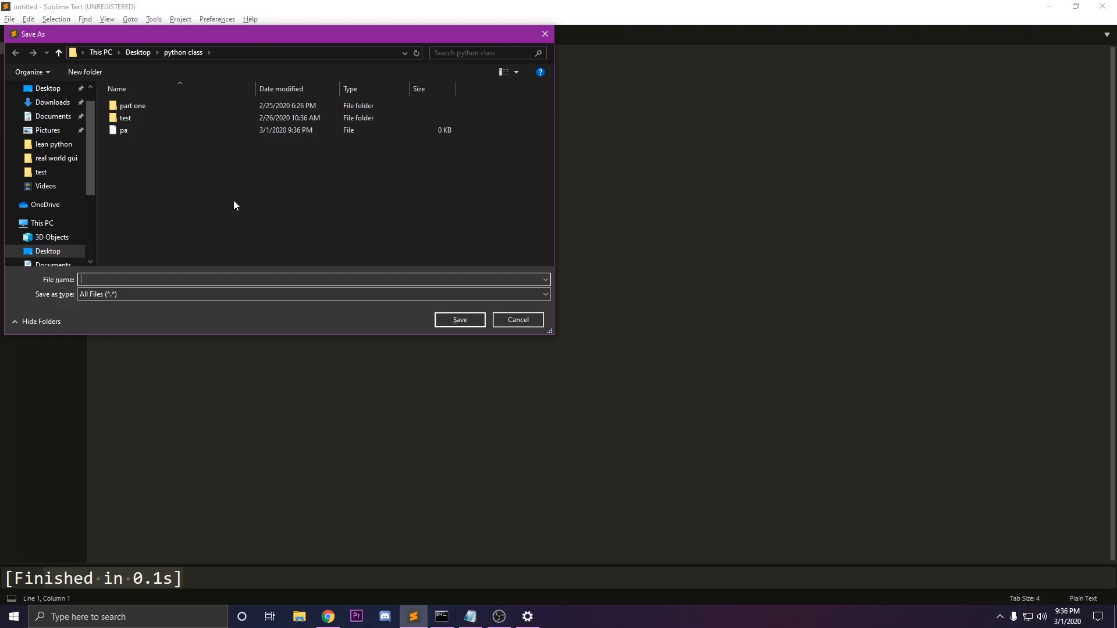
pyautogui.write('first.py')
pyautogui.moveTo(103, 279); pyautogui.dragTo(94, 279)
pyautogui.click(111, 279)
pyautogui.press('Return')
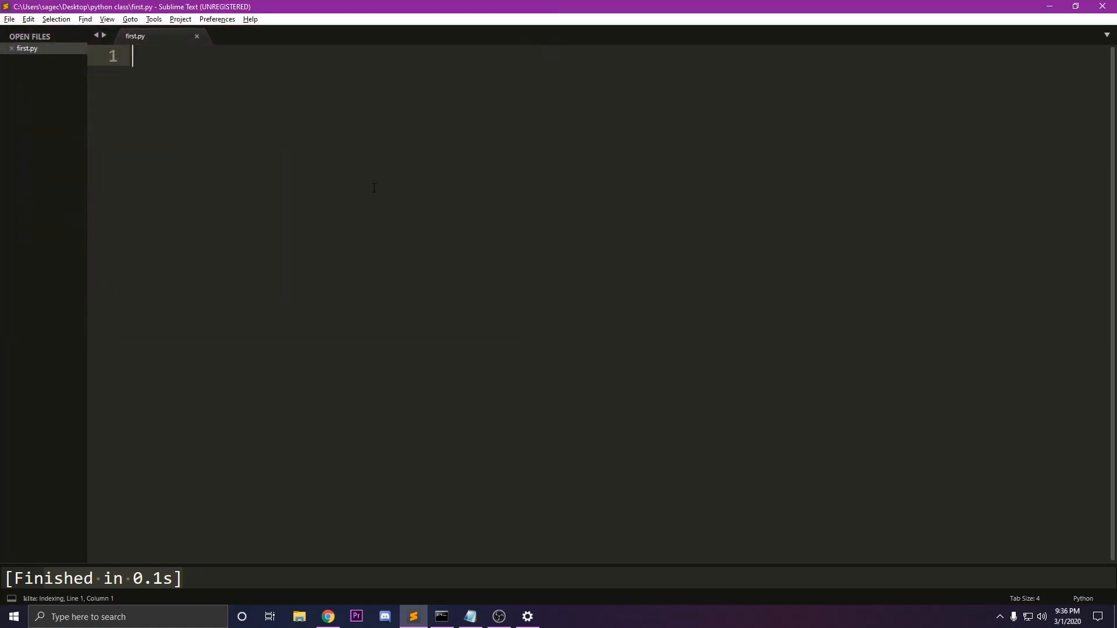
# Start the python interpreter in Command Prompt and reposition the window over the editor
pyautogui.click(435, 611)
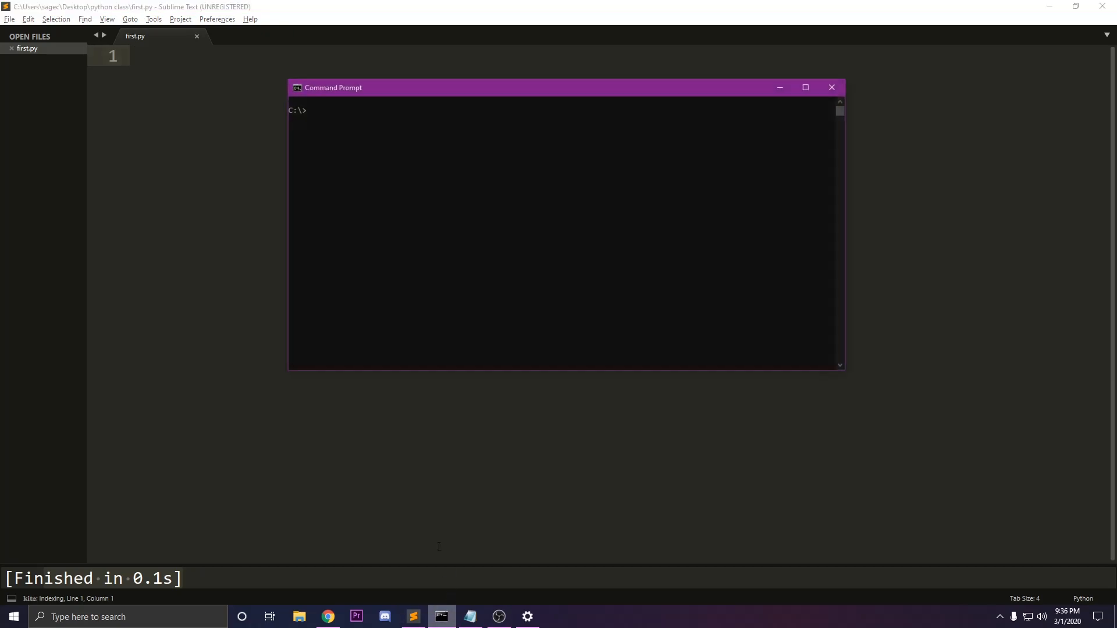
pyautogui.write('python')
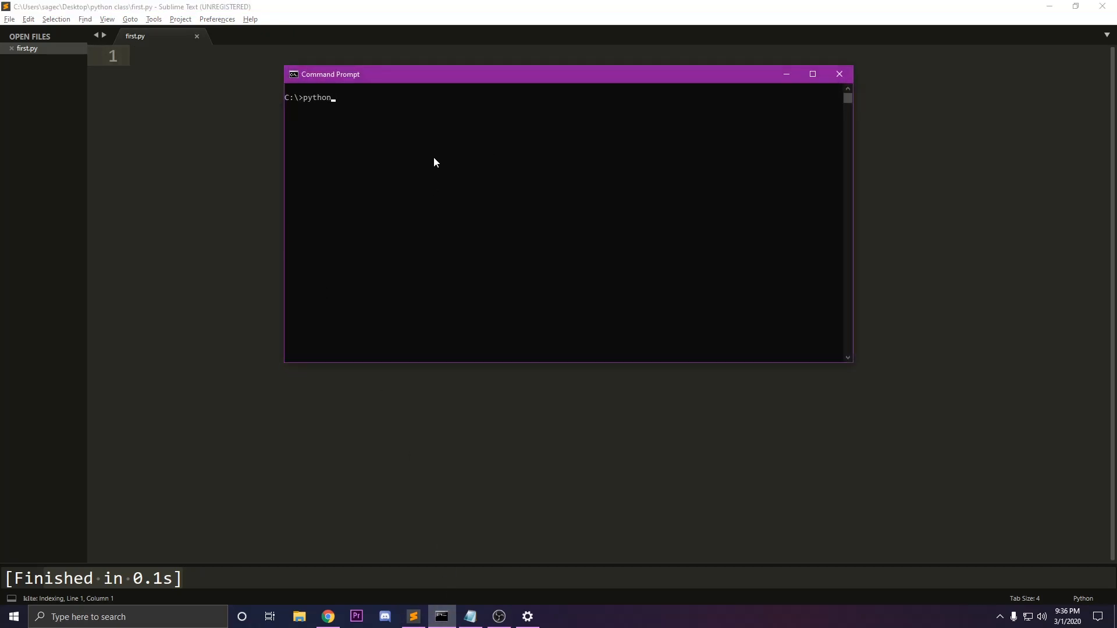
pyautogui.press('Return')
pyautogui.moveTo(338, 126); pyautogui.dragTo(278, 98)
pyautogui.click(366, 129)
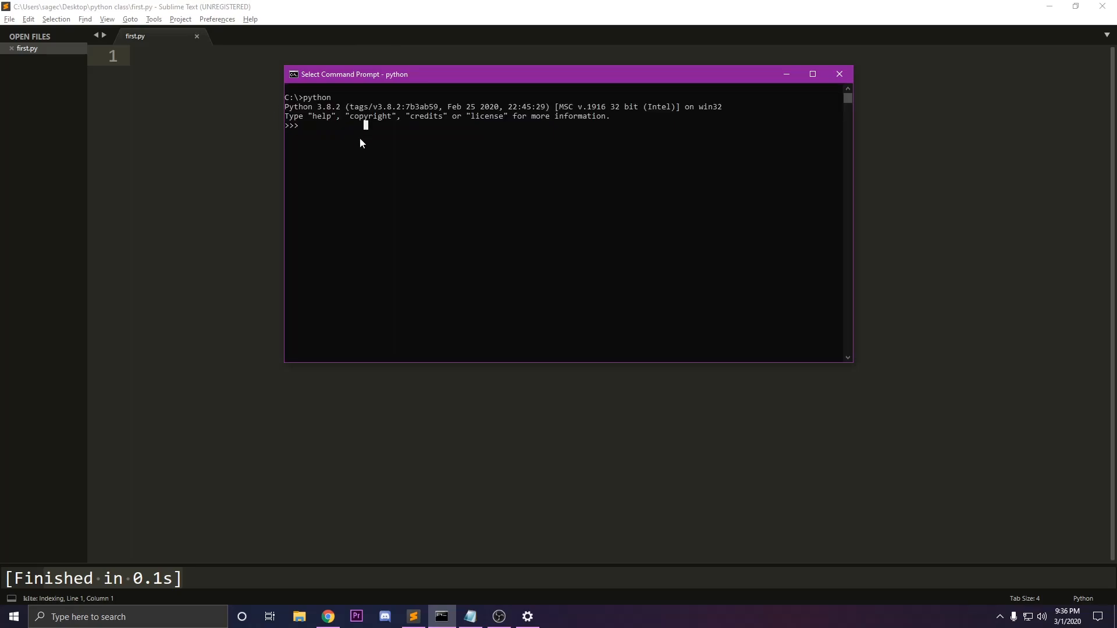
pyautogui.moveTo(371, 78); pyautogui.dragTo(421, 105)
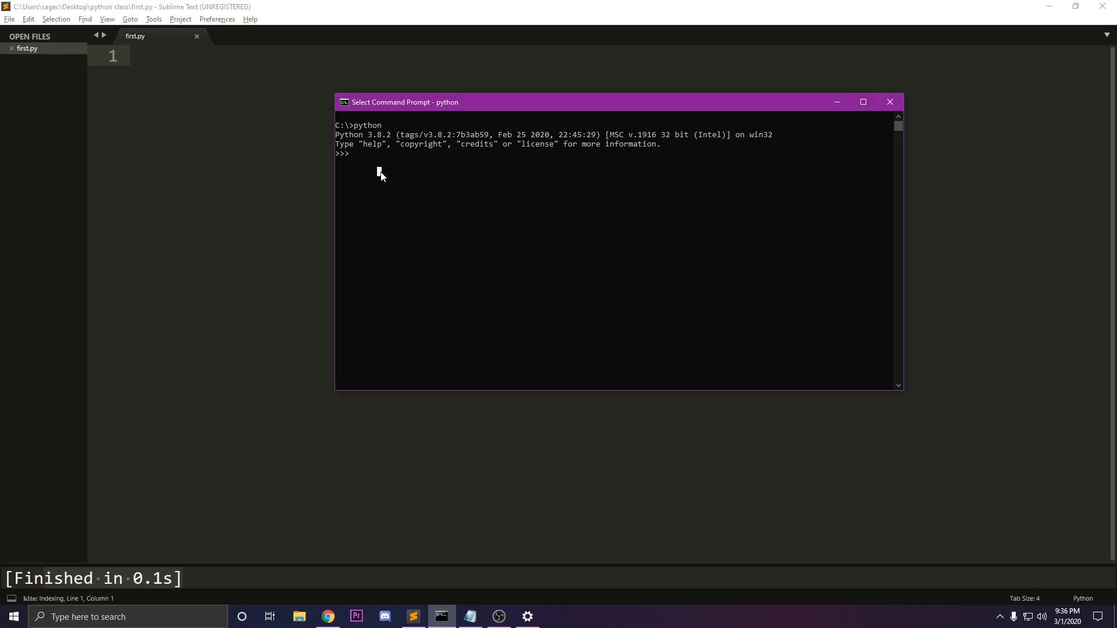
# Execute a print statement with the text "Hello world " in the interpreter and highlight its output
pyautogui.write('pr')
pyautogui.write('int("Hello wolrd')
pyautogui.press('BackSpace')
pyautogui.press('BackSpace')
pyautogui.press('BackSpace')
pyautogui.write('rld ')
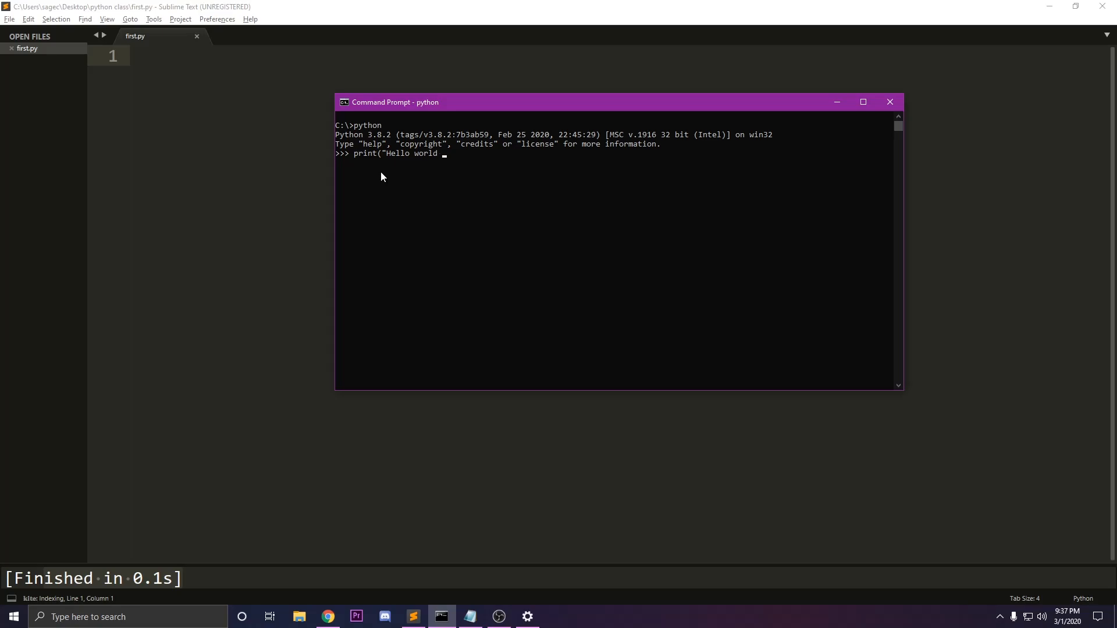
pyautogui.write(')')
pyautogui.press('Return')
pyautogui.moveTo(389, 162); pyautogui.dragTo(336, 163)
pyautogui.click(408, 160)
pyautogui.click(453, 190)
# Leave the Python interpreter with exit() and clear the Command Prompt screen with cls
pyautogui.write('exit()')
pyautogui.press('Return')
pyautogui.press('Return')
pyautogui.write('cls')
pyautogui.press('Return')
# Switch back to Sublime Text and write the statement print("Hello world") on line 1 of first.py
pyautogui.click(160, 118)
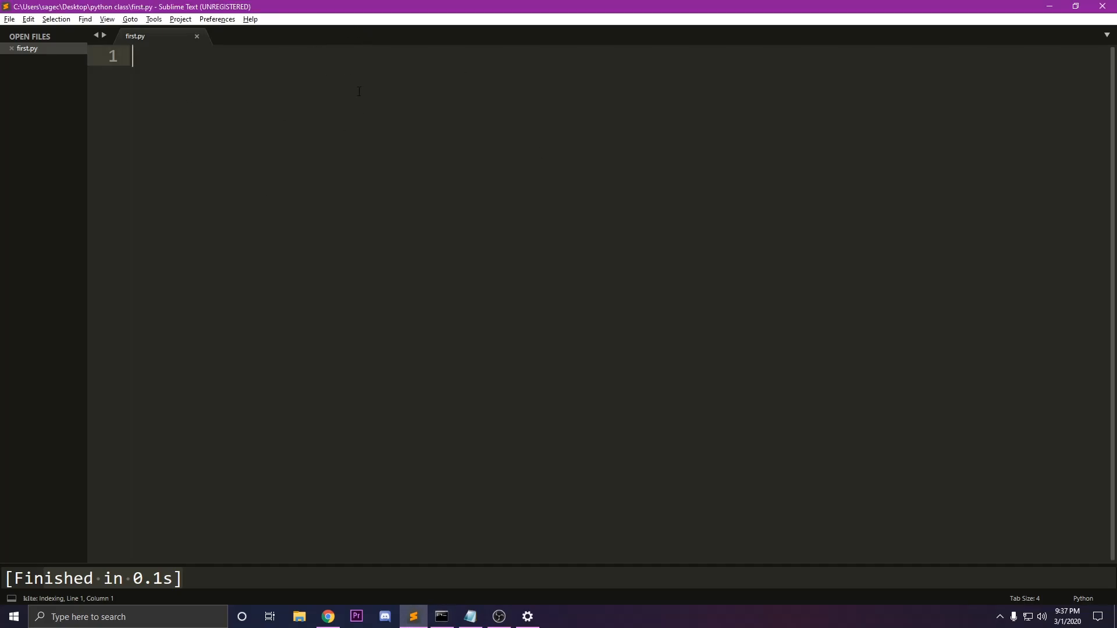
pyautogui.write('prin')
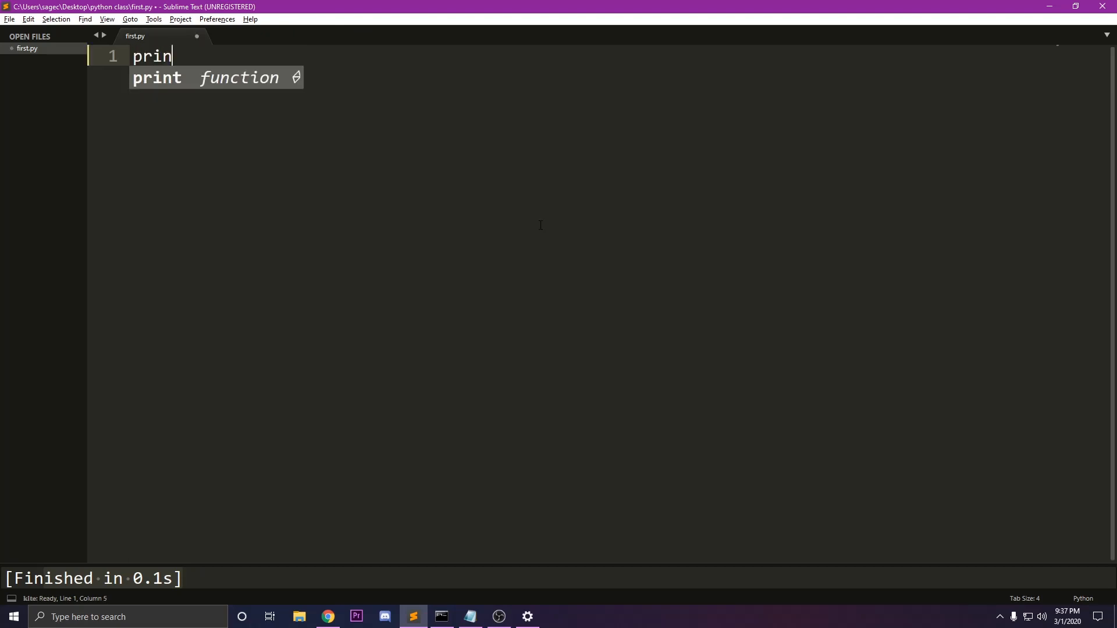
pyautogui.write('t("')
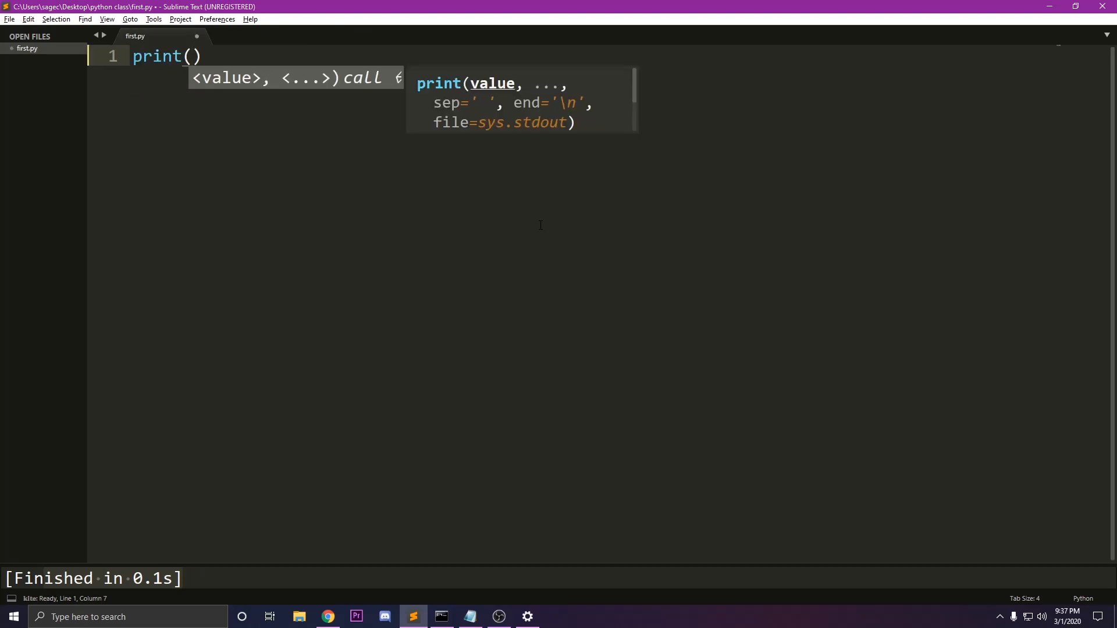
pyautogui.write('Hello wo')
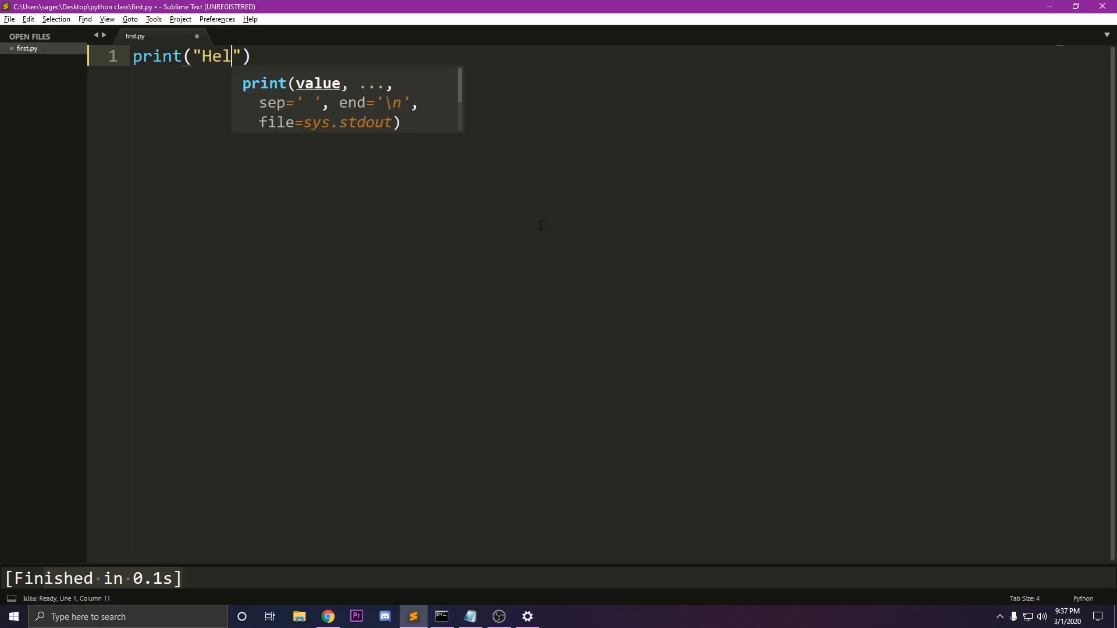
pyautogui.write('rld')
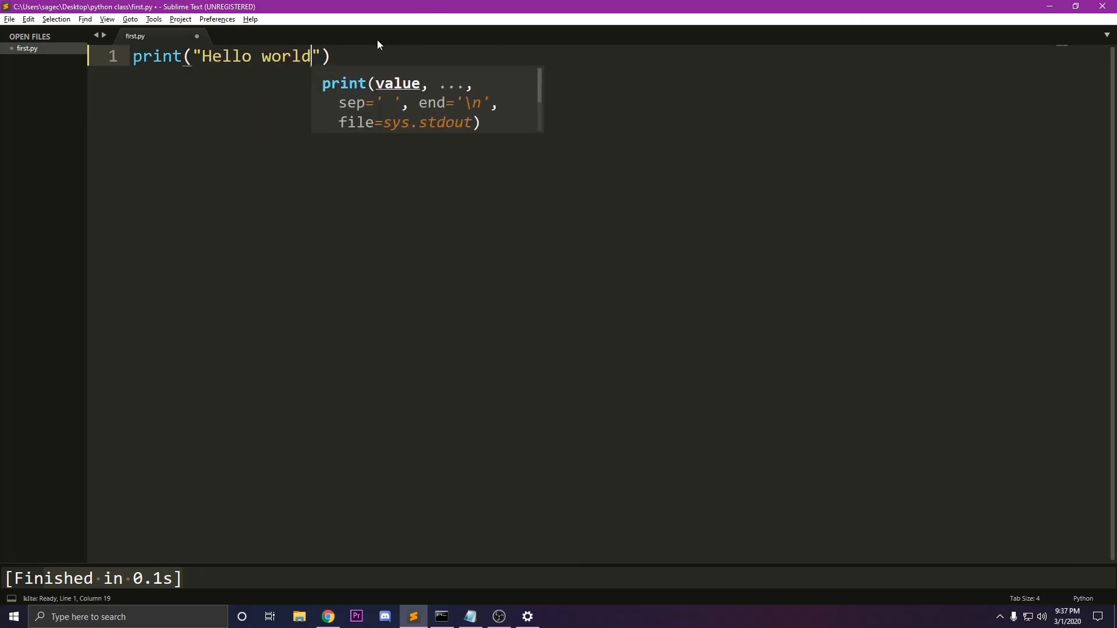
# Highlight the whole statement, the print keyword and the quoted "Hello world" string in turn to examine the print syntax
pyautogui.moveTo(341, 57); pyautogui.dragTo(5, 50)
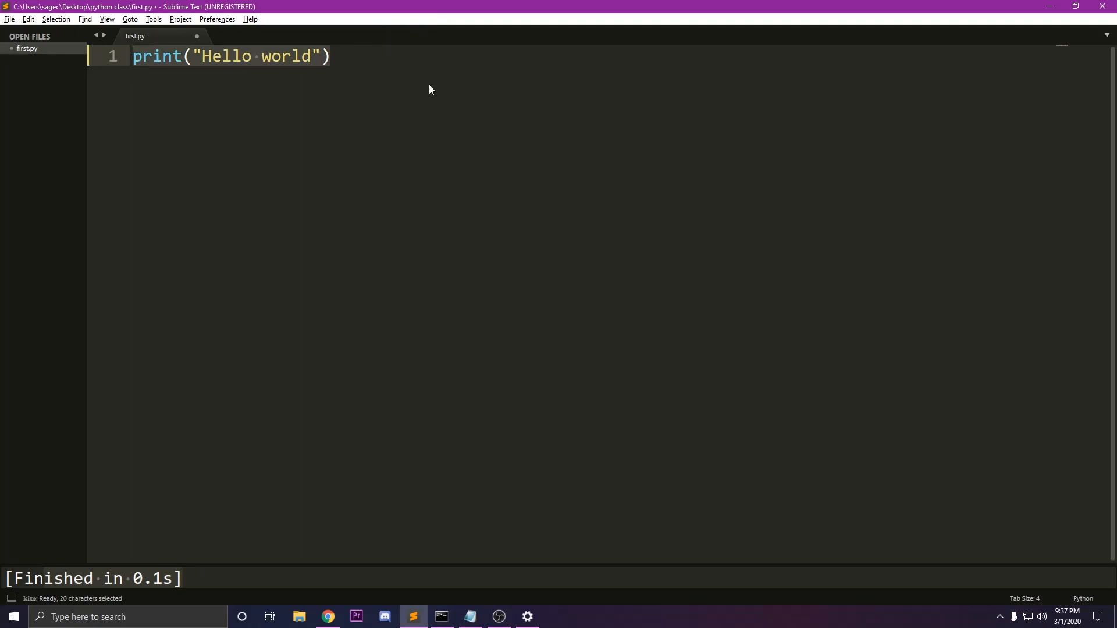
pyautogui.click(430, 91)
pyautogui.doubleClick(143, 58)
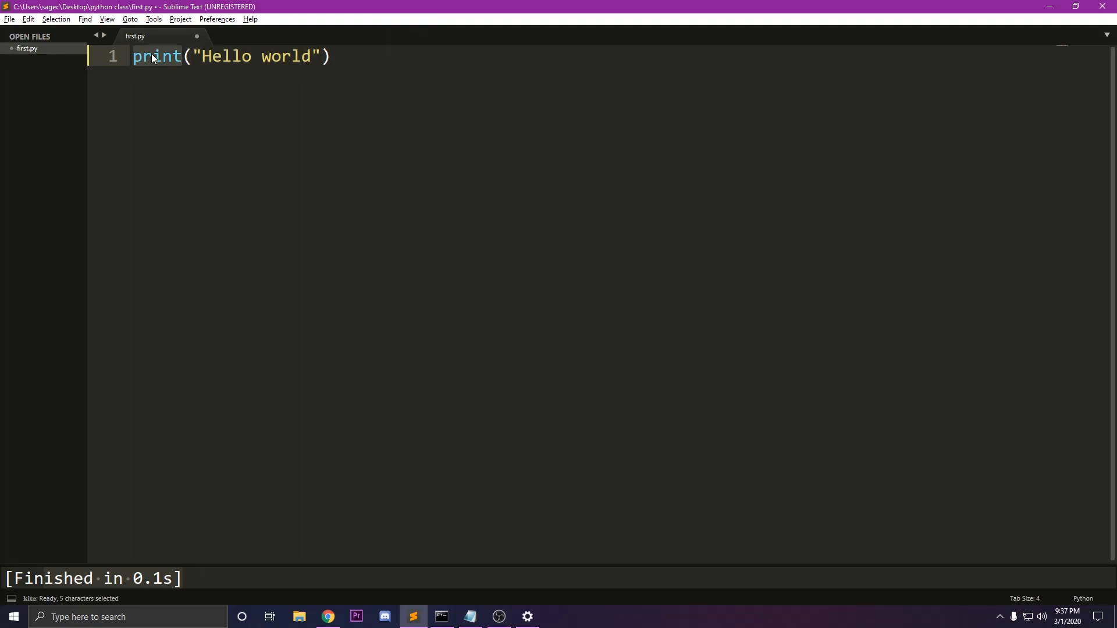
pyautogui.click(162, 57)
pyautogui.doubleClick(162, 56)
pyautogui.moveTo(194, 56); pyautogui.dragTo(202, 56)
pyautogui.click(313, 57)
pyautogui.moveTo(320, 55); pyautogui.dragTo(193, 56)
pyautogui.click(312, 56)
pyautogui.click(231, 56)
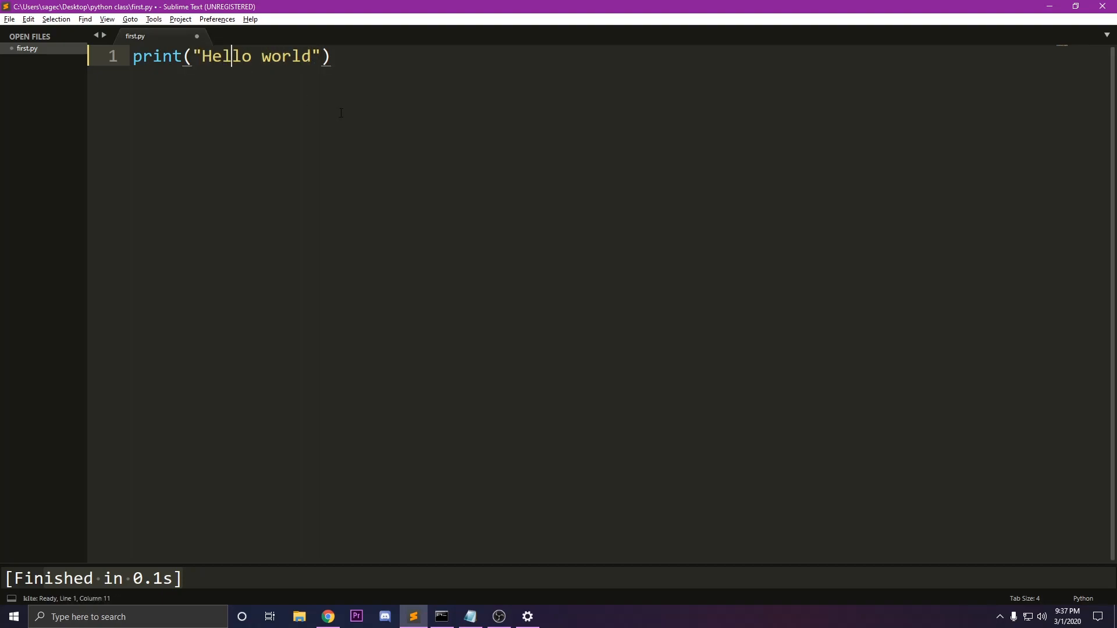
pyautogui.doubleClick(143, 57)
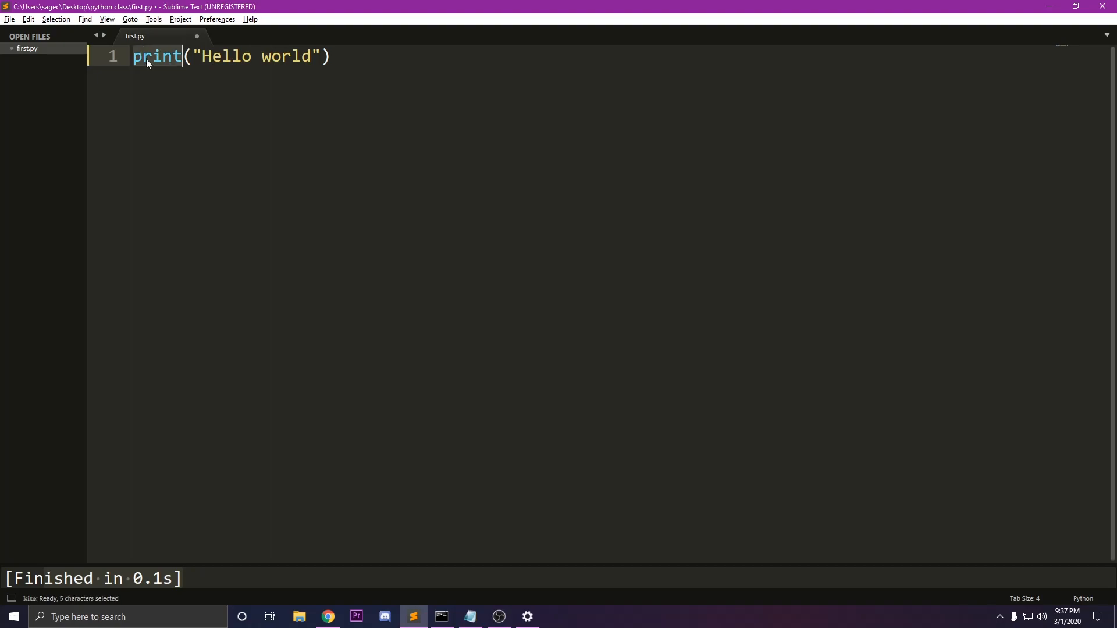
pyautogui.click(181, 60)
pyautogui.click(175, 56)
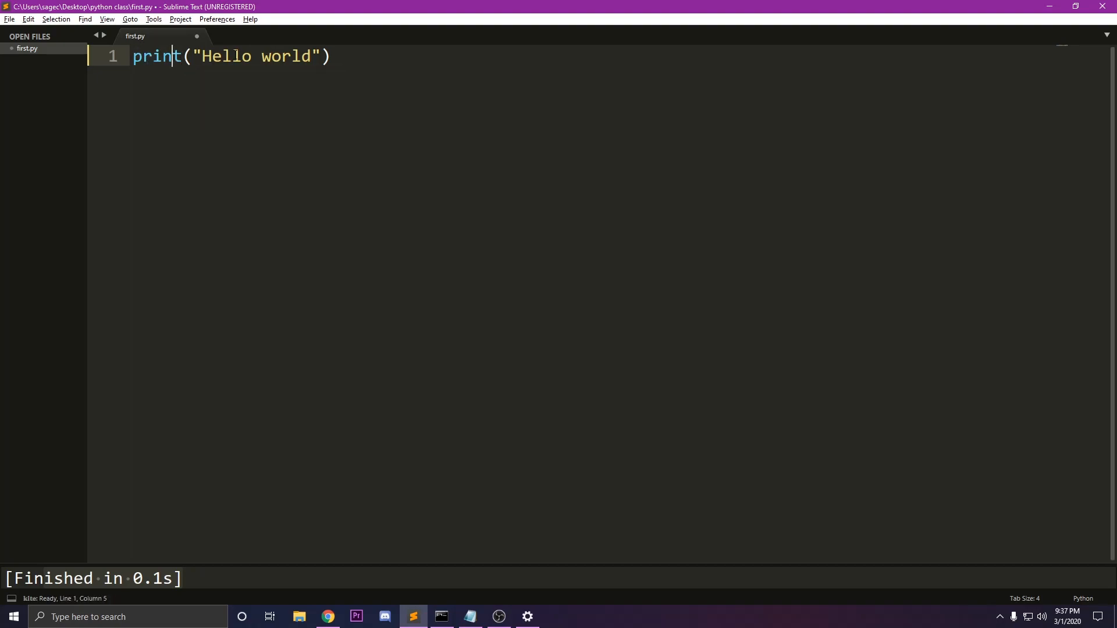
pyautogui.moveTo(202, 56); pyautogui.dragTo(323, 123)
pyautogui.click(311, 83)
# Build and run first.py, enlarge the build output area and highlight the printed text
pyautogui.hotkey('ctrl', 'b')
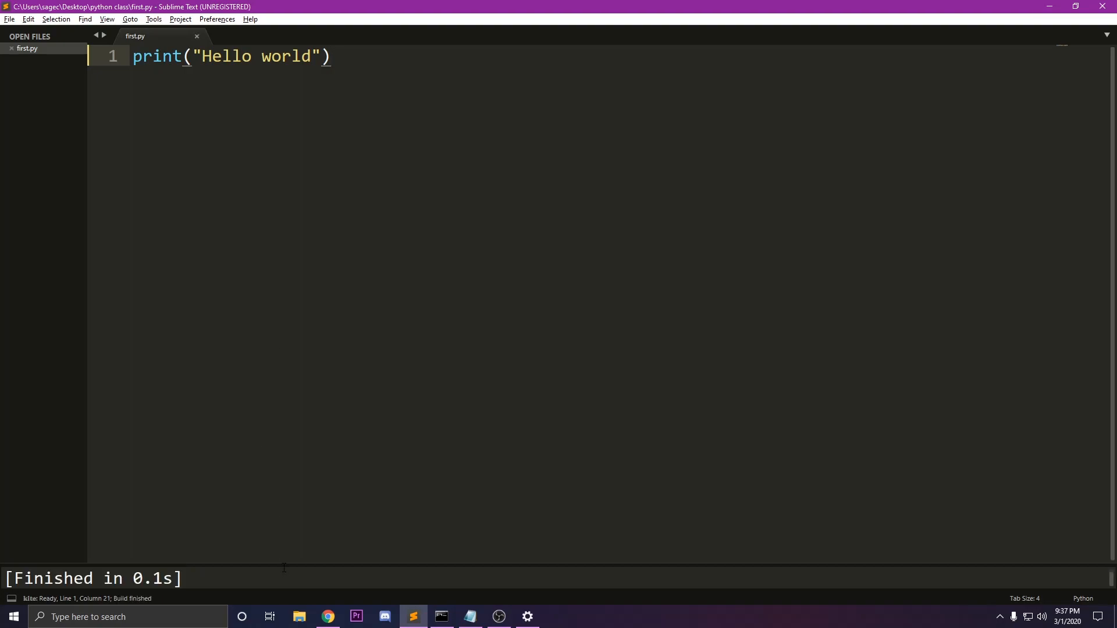
pyautogui.moveTo(284, 564); pyautogui.dragTo(304, 419)
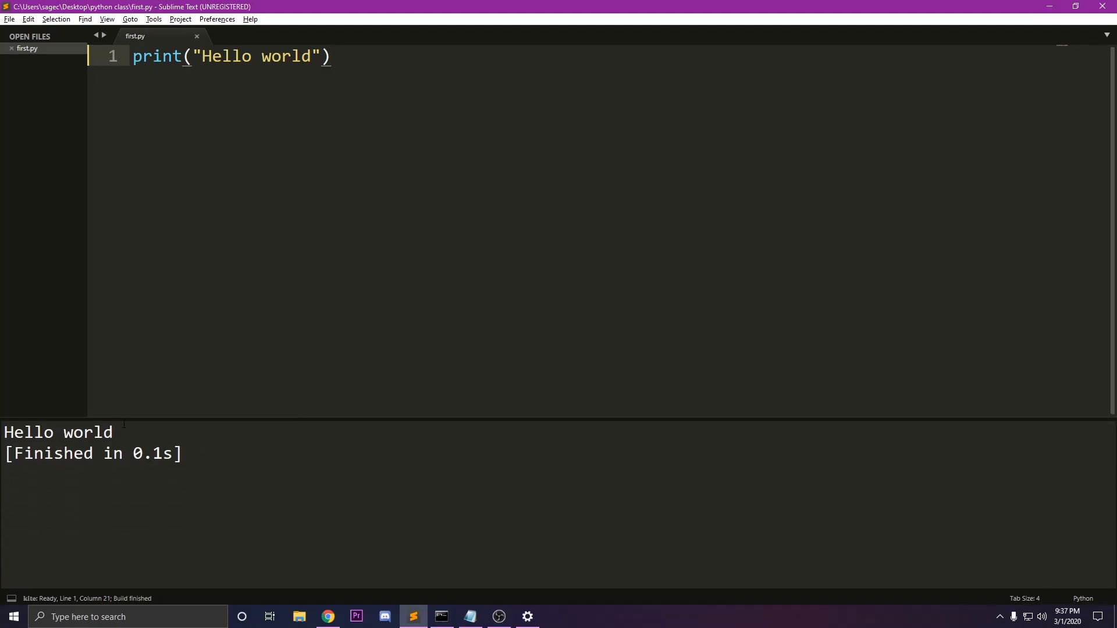
pyautogui.moveTo(117, 432); pyautogui.dragTo(7, 431)
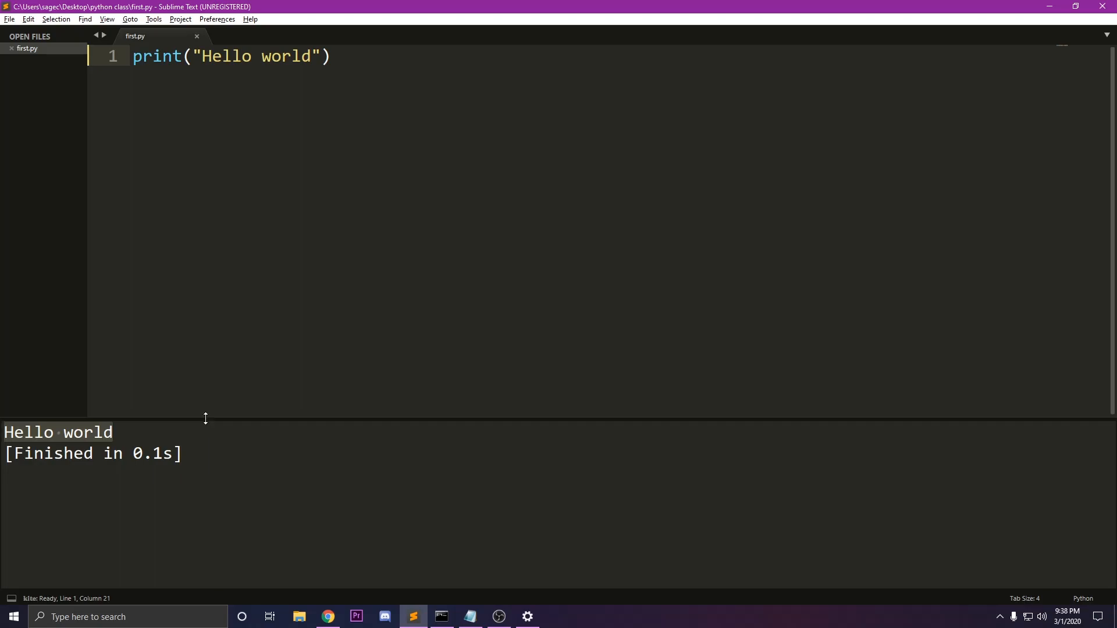
# Shrink the build output area to a single line and delete the print statement from first.py
pyautogui.moveTo(206, 417); pyautogui.dragTo(242, 621)
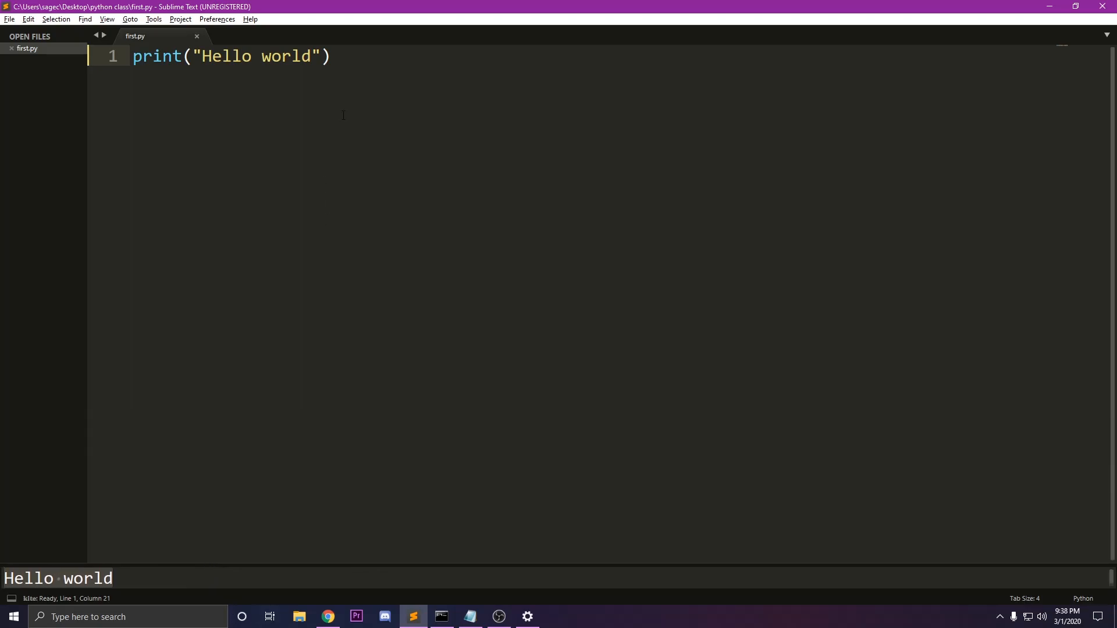
pyautogui.moveTo(339, 122); pyautogui.dragTo(125, 51)
pyautogui.press('BackSpace')
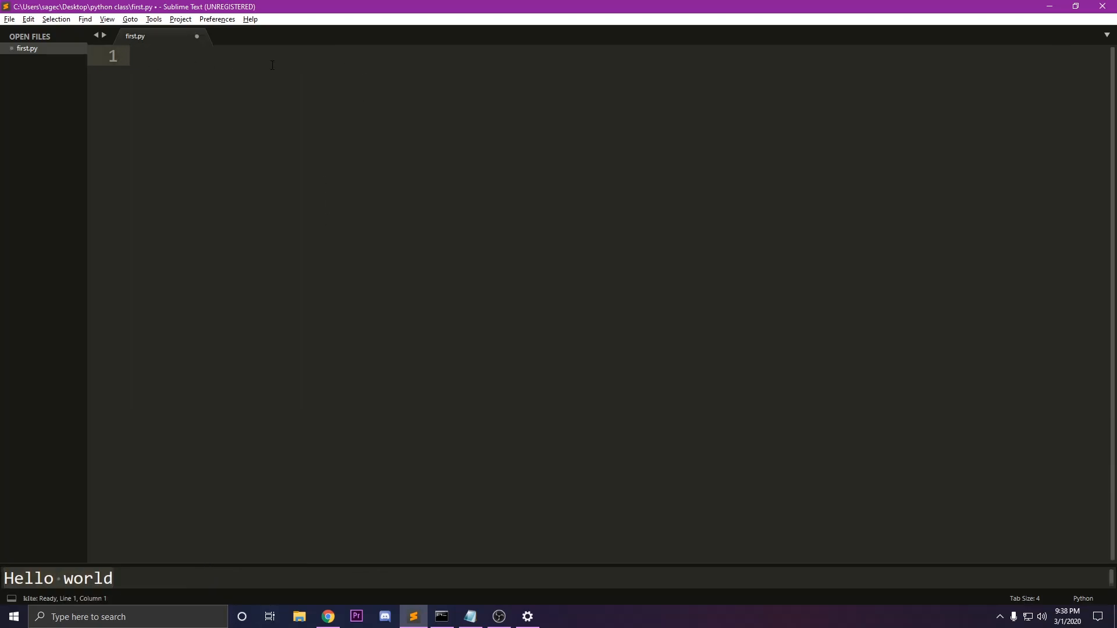